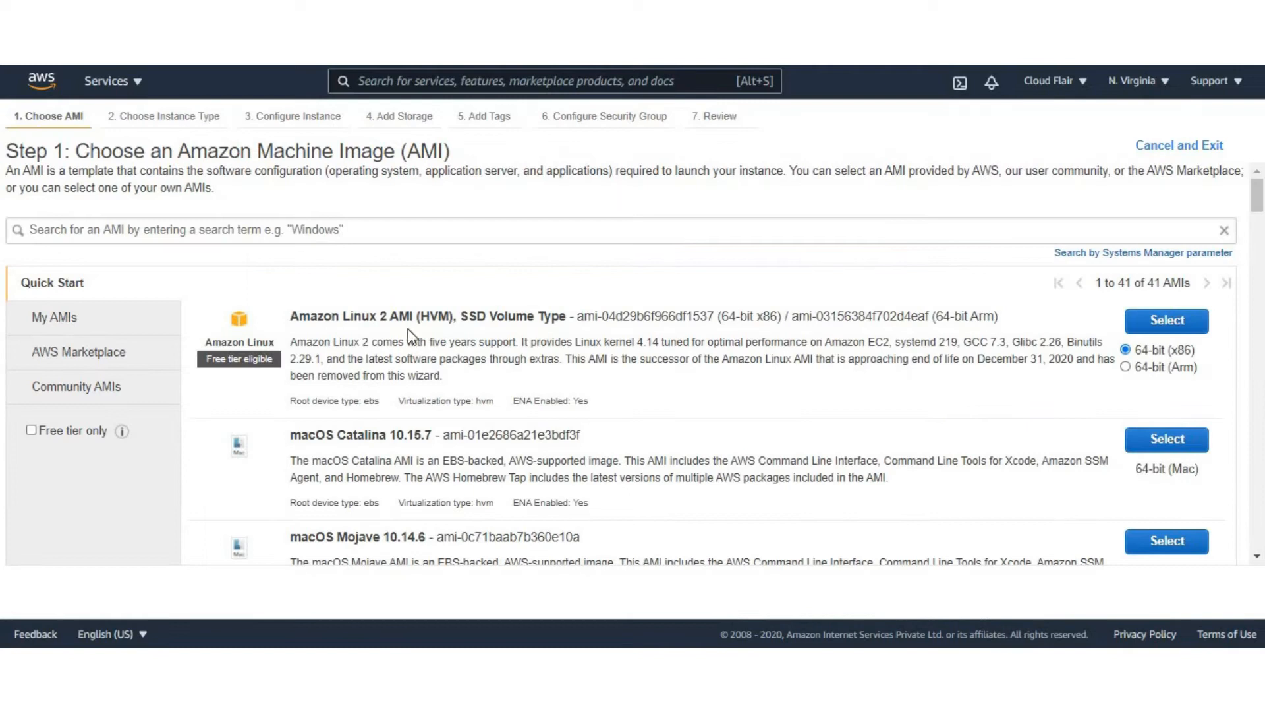
# - Choose the 64-bit (x86) Amazon Linux 2 AMI (HVM), SSD Volume Type as the instance's machine image
pyautogui.scroll(-4, 512, 425)
pyautogui.scroll(-5, 511, 426)
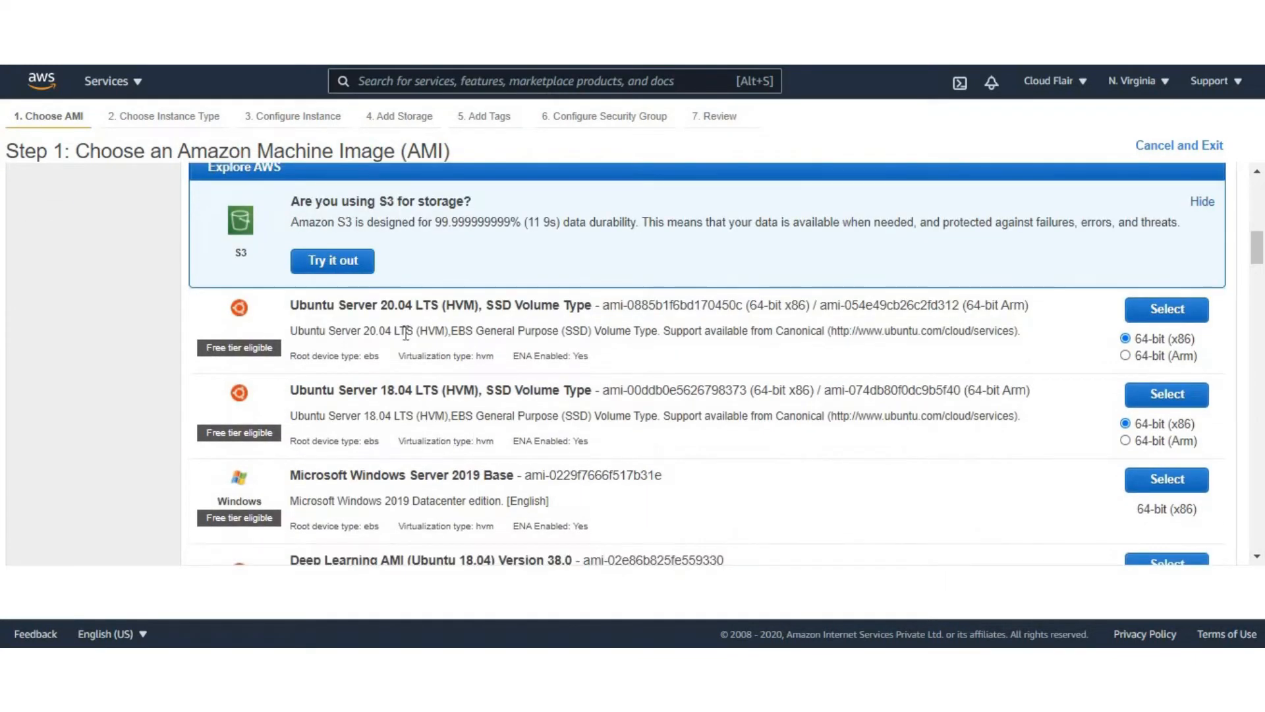
pyautogui.scroll(10, 406, 334)
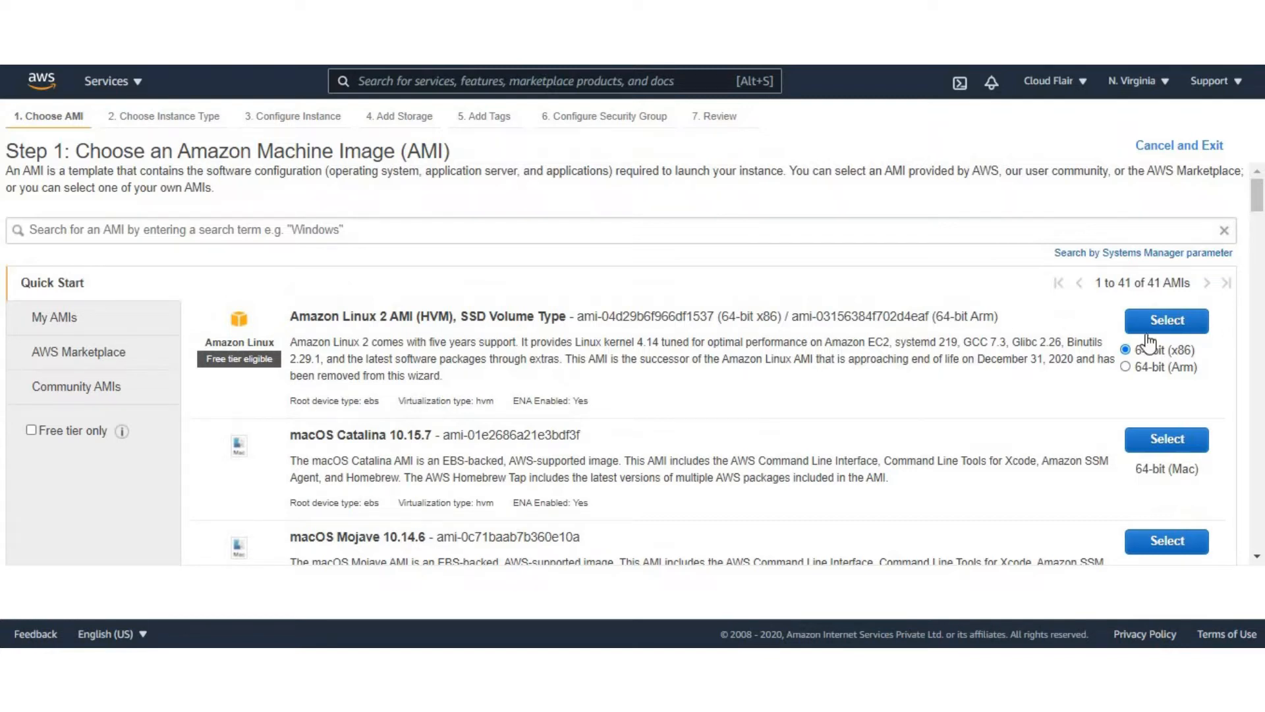
pyautogui.click(1165, 320)
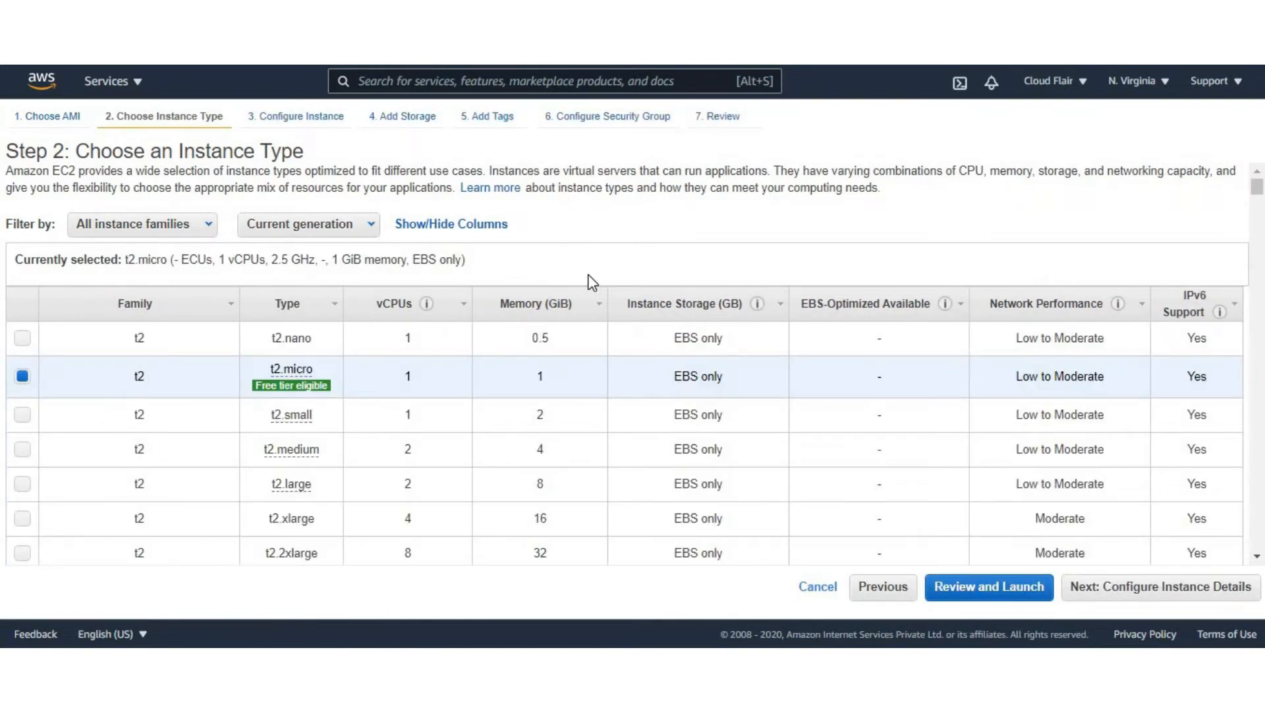
# - Keep the free-tier-eligible t2.micro instance type and continue to the instance details
pyautogui.scroll(-3, 591, 282)
pyautogui.moveTo(310, 293)
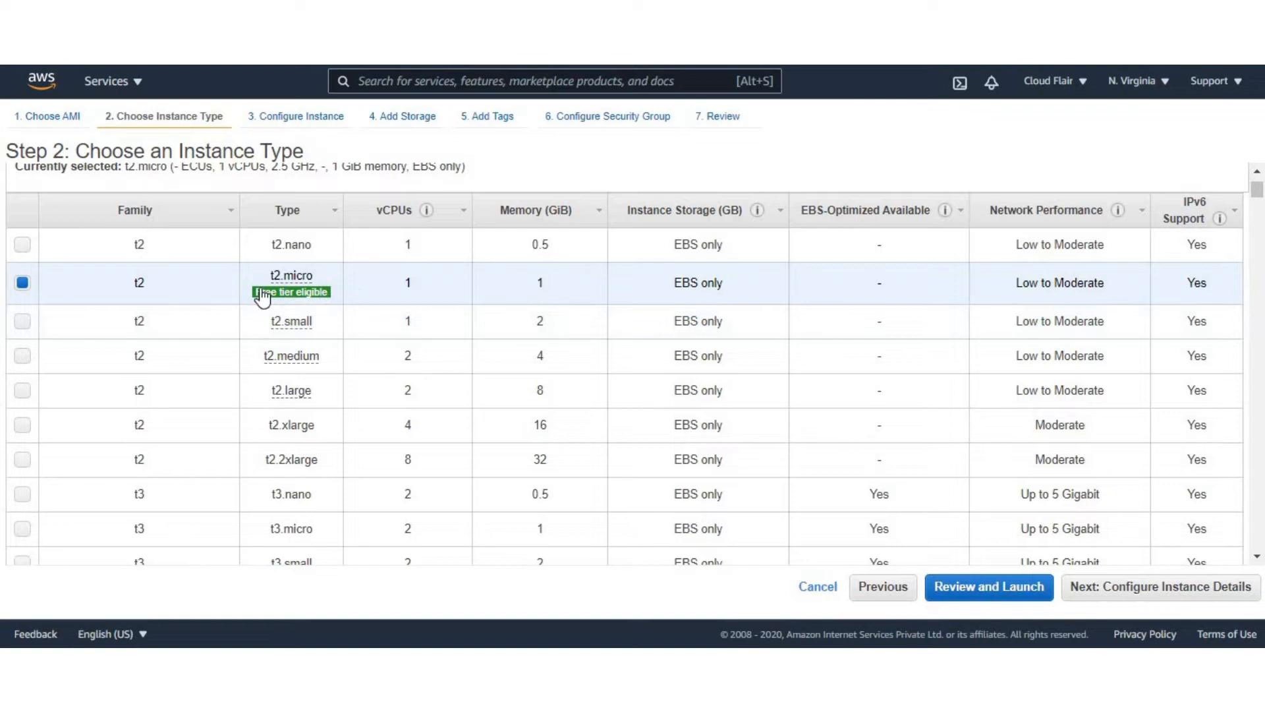
pyautogui.scroll(3, 262, 296)
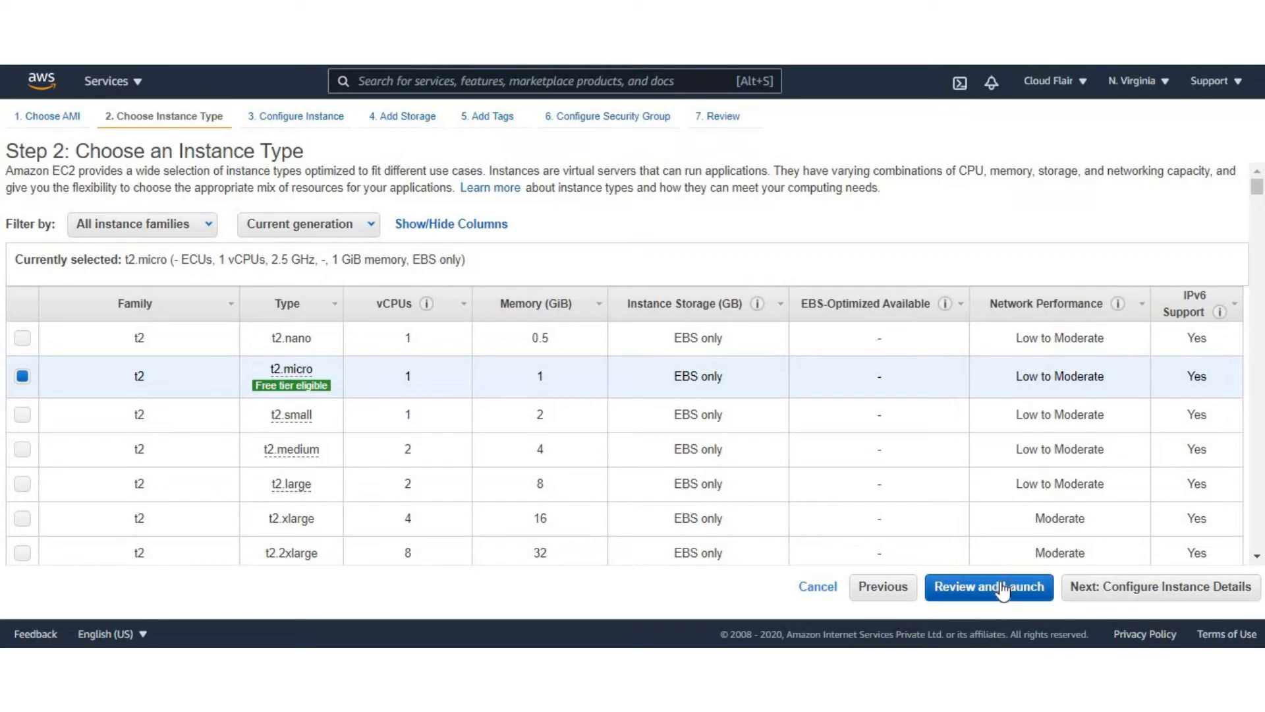
pyautogui.click(1170, 598)
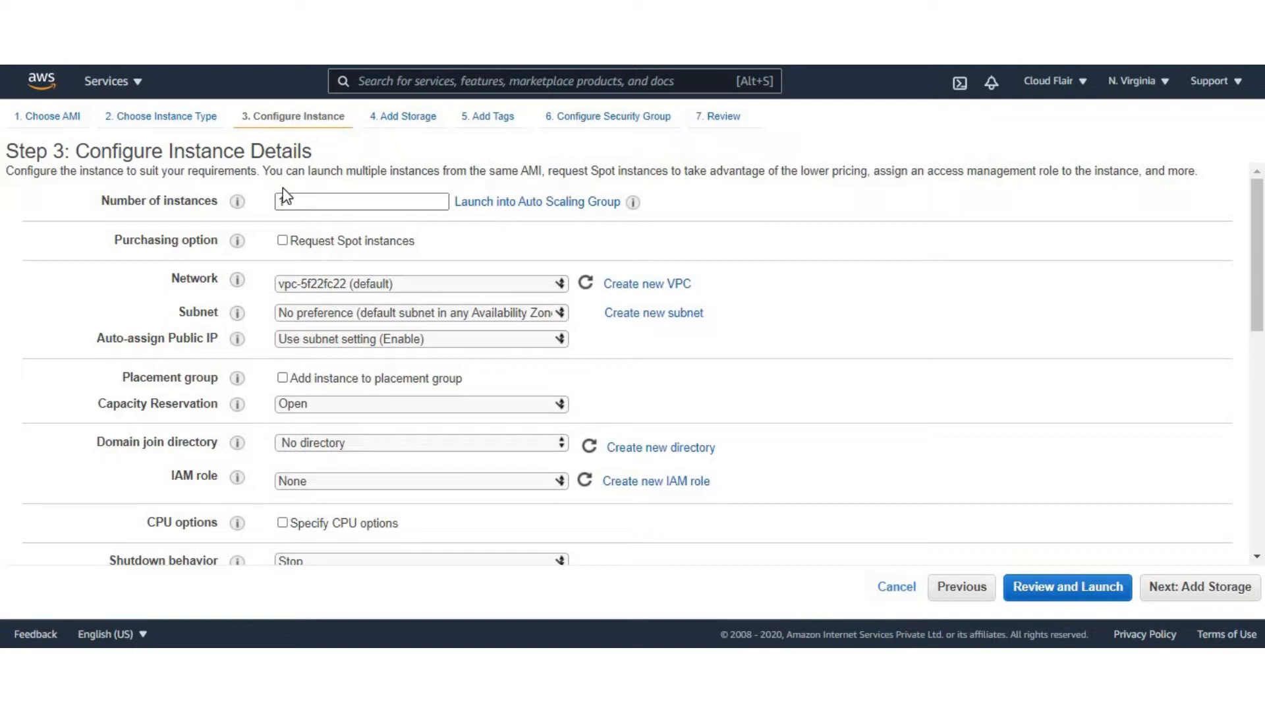
# - Keep the default VPC as the network and choose the default subnet in us-east-1a
pyautogui.scroll(-2, 285, 195)
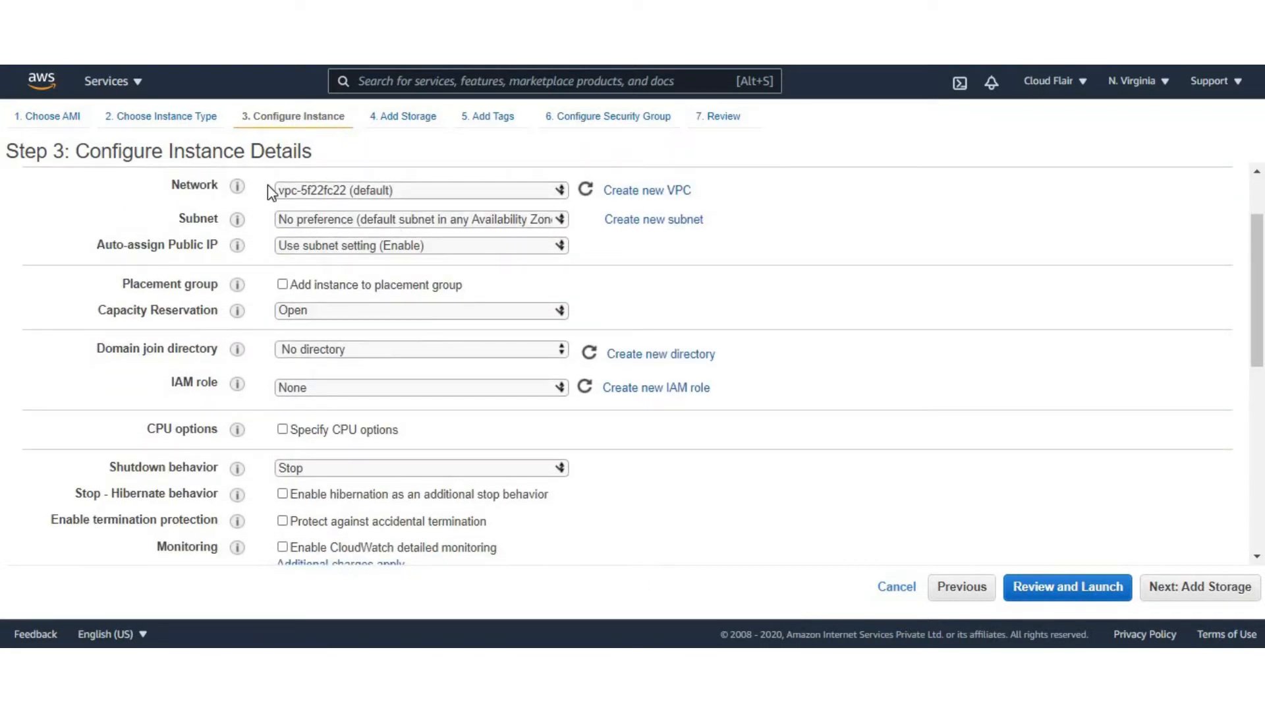
pyautogui.click(313, 191)
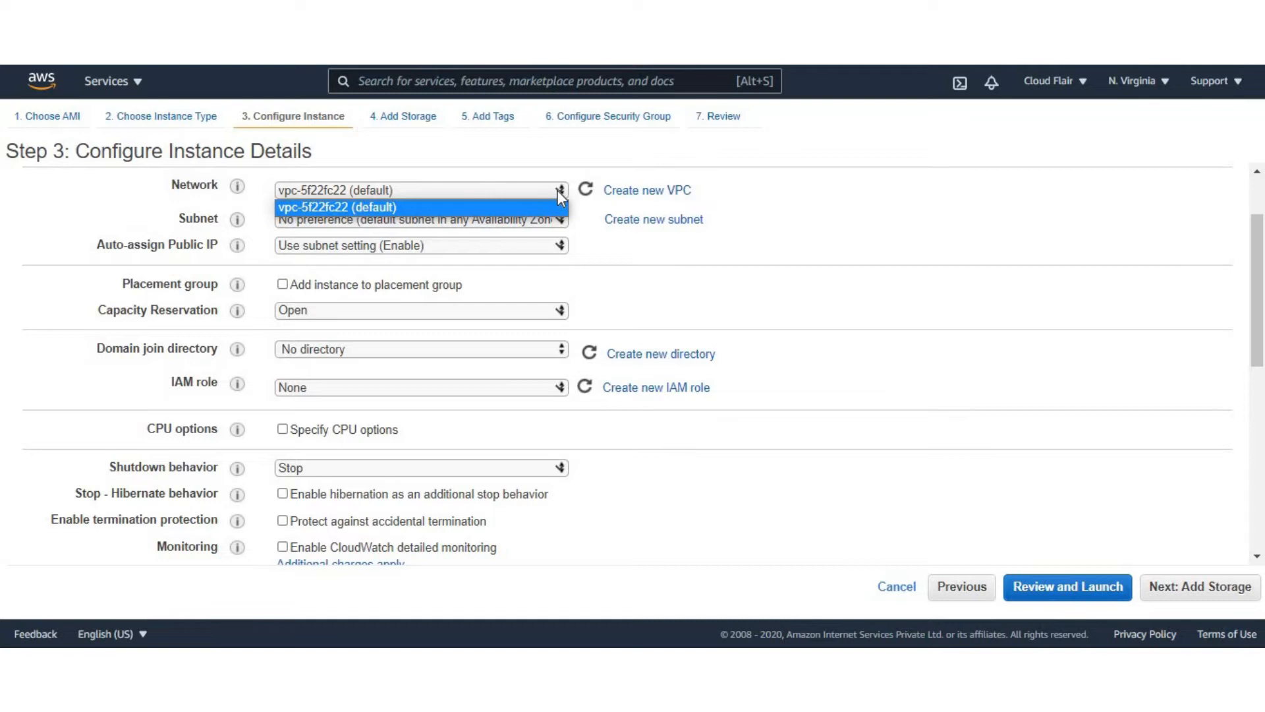
pyautogui.click(595, 230)
pyautogui.moveTo(241, 185)
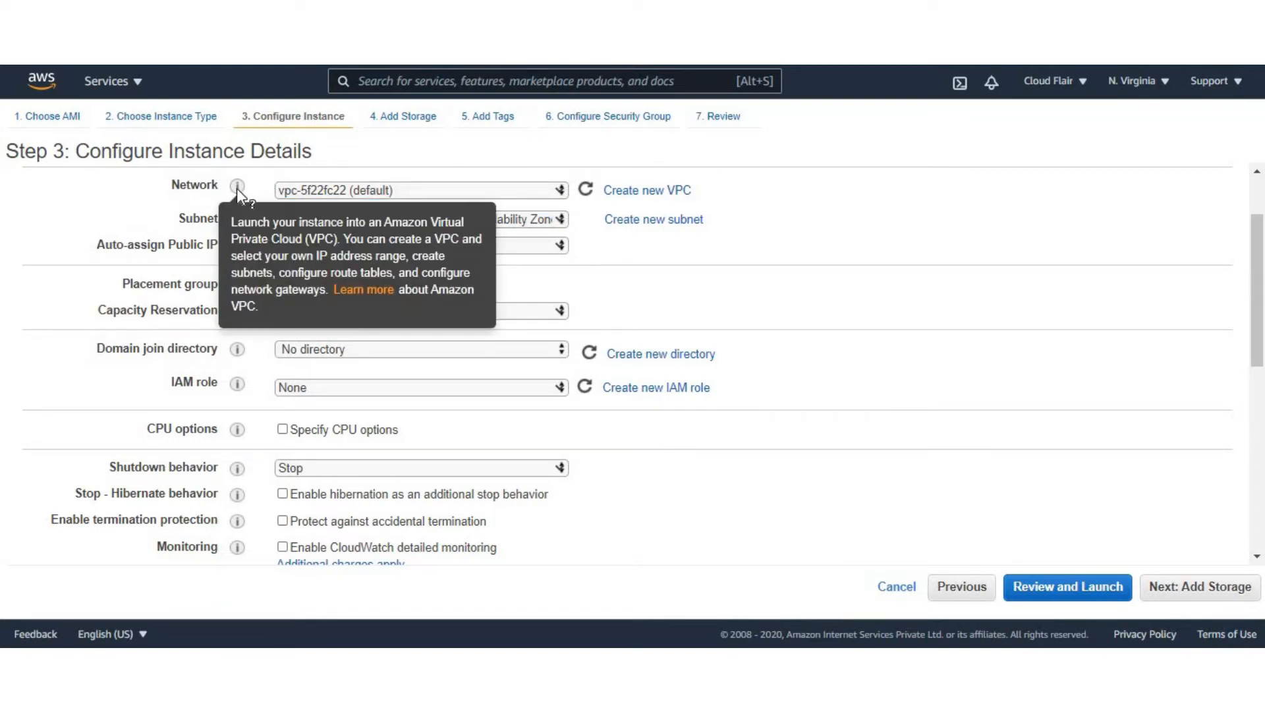
pyautogui.click(310, 220)
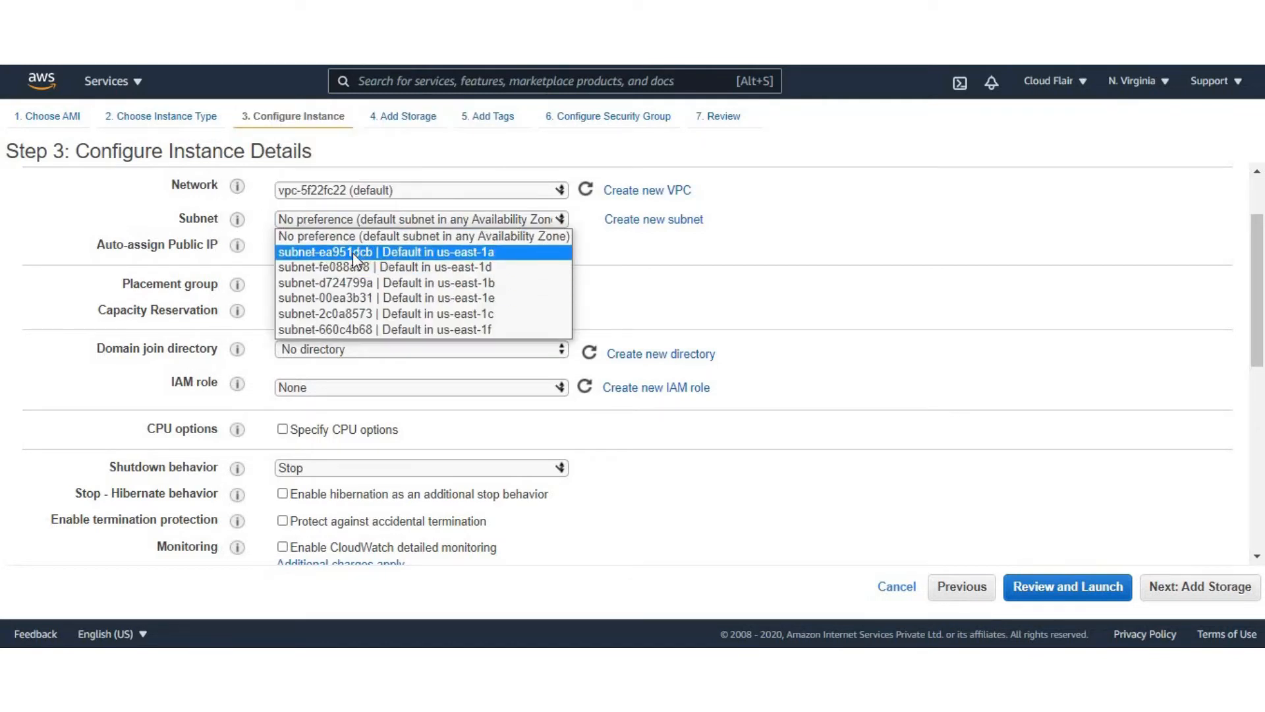
pyautogui.click(353, 252)
# - Keep the instance's shutdown behavior set to Stop and continue to the storage settings
pyautogui.scroll(-1, 389, 215)
pyautogui.scroll(1, 682, 252)
pyautogui.scroll(-2, 322, 369)
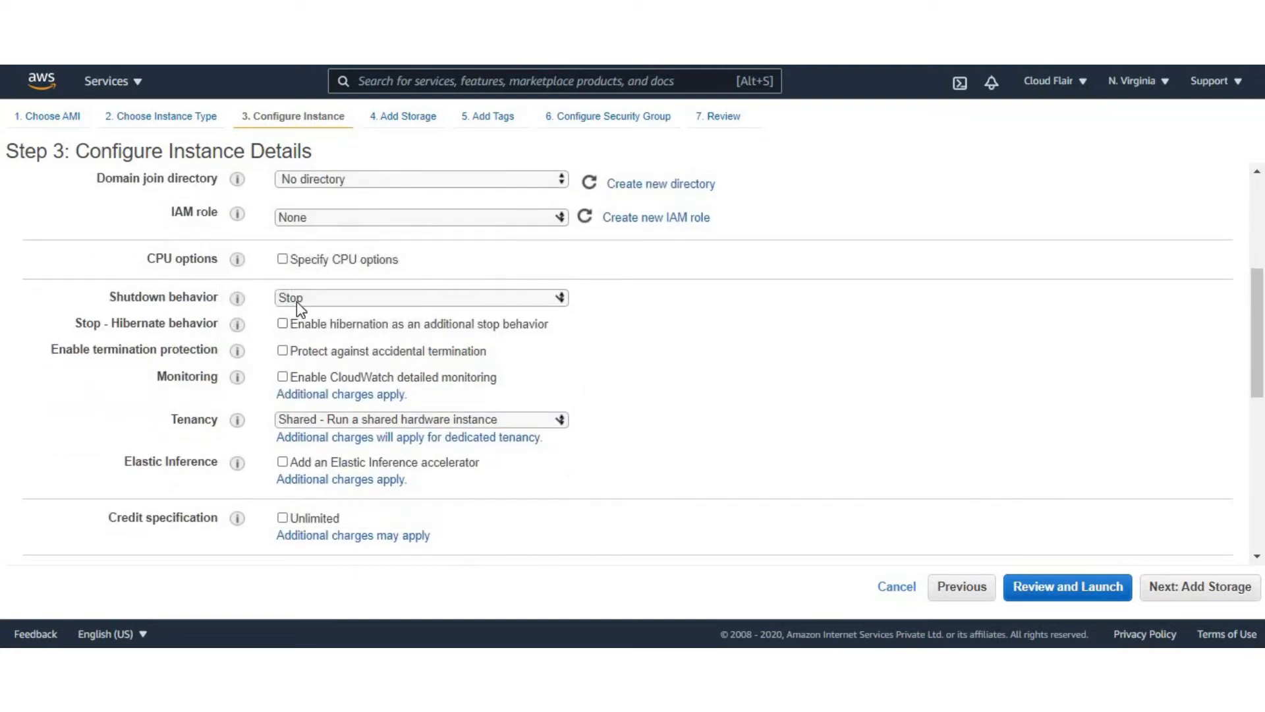
pyautogui.click(310, 298)
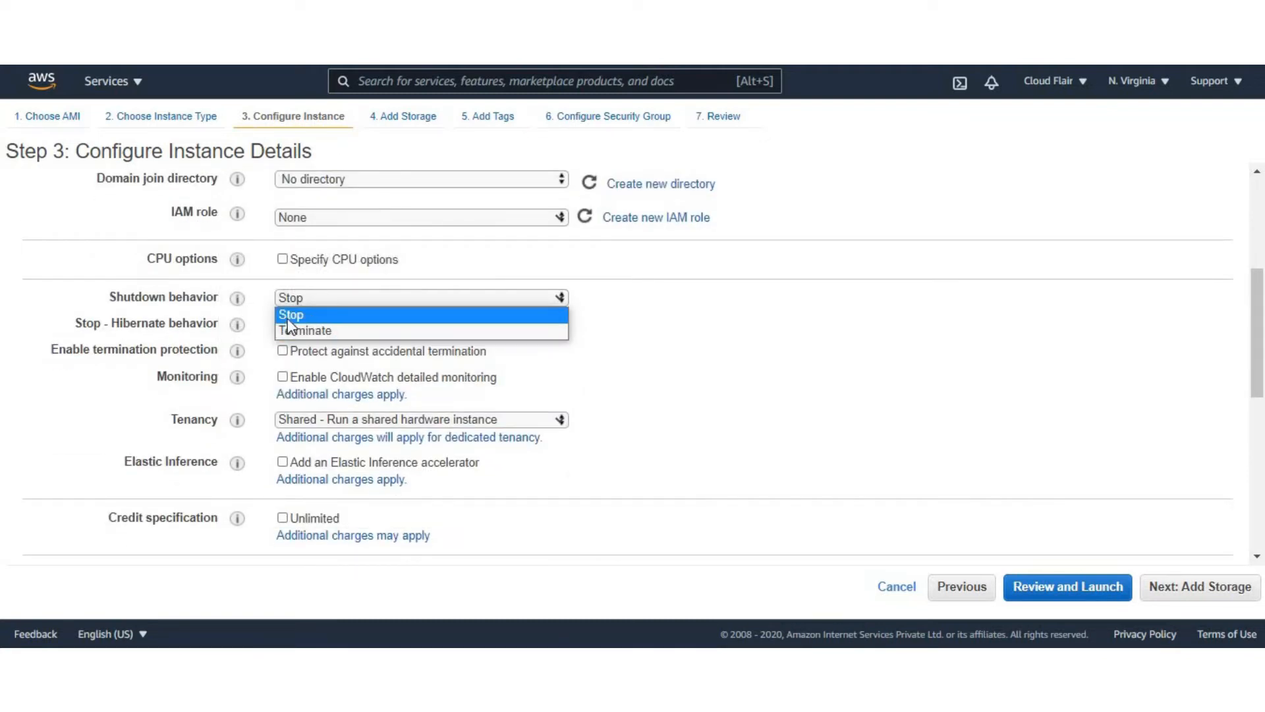
pyautogui.click(307, 316)
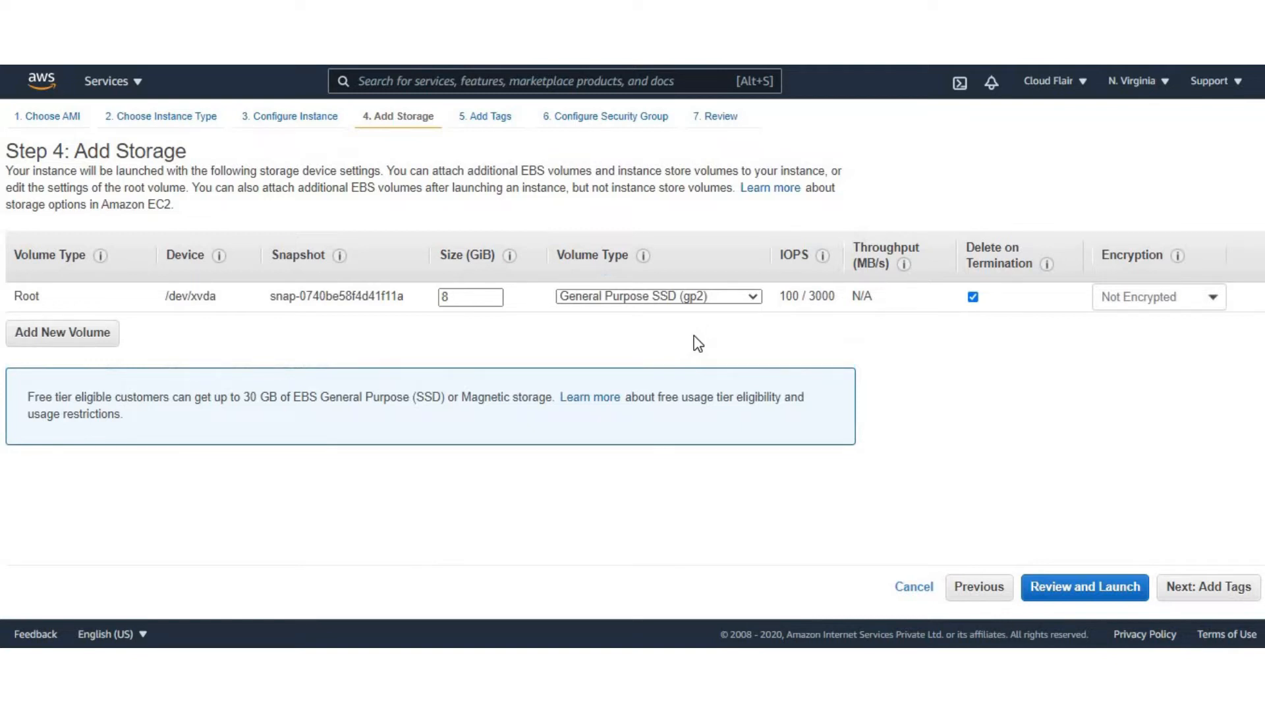
# - Try a root volume size of 15 GiB and restore it to 8 GiB
pyautogui.click(460, 299)
pyautogui.press('BackSpace')
pyautogui.write('15')
pyautogui.moveTo(479, 299); pyautogui.dragTo(403, 294)
pyautogui.write('8')
pyautogui.click(695, 337)
# - Keep General Purpose SSD (gp2) as the root volume type and continue to the tag settings
pyautogui.click(610, 296)
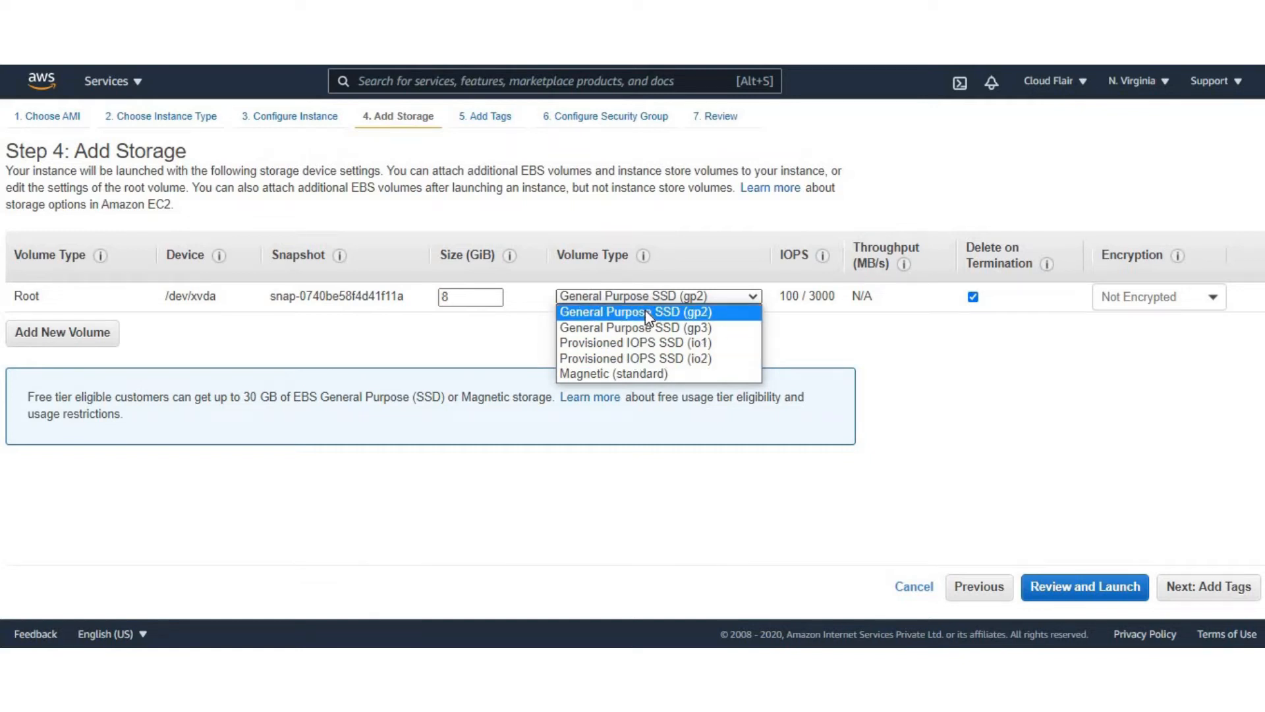
pyautogui.click(829, 359)
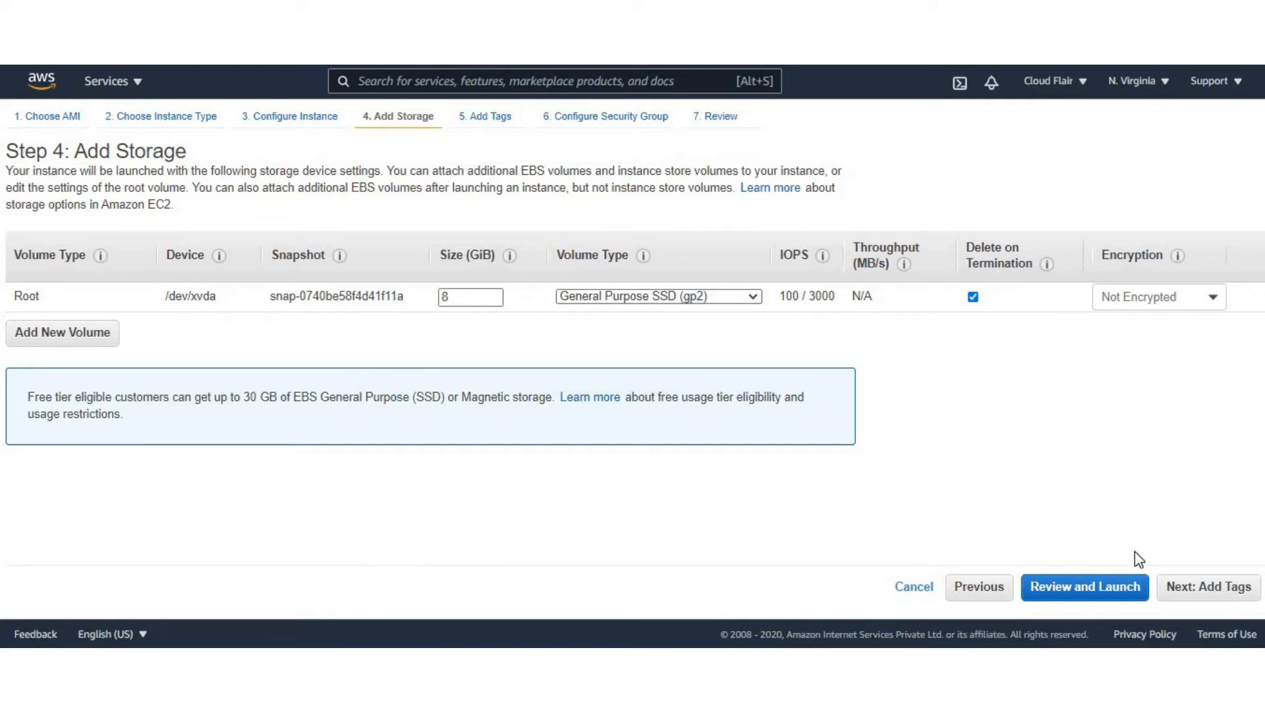
pyautogui.click(1211, 597)
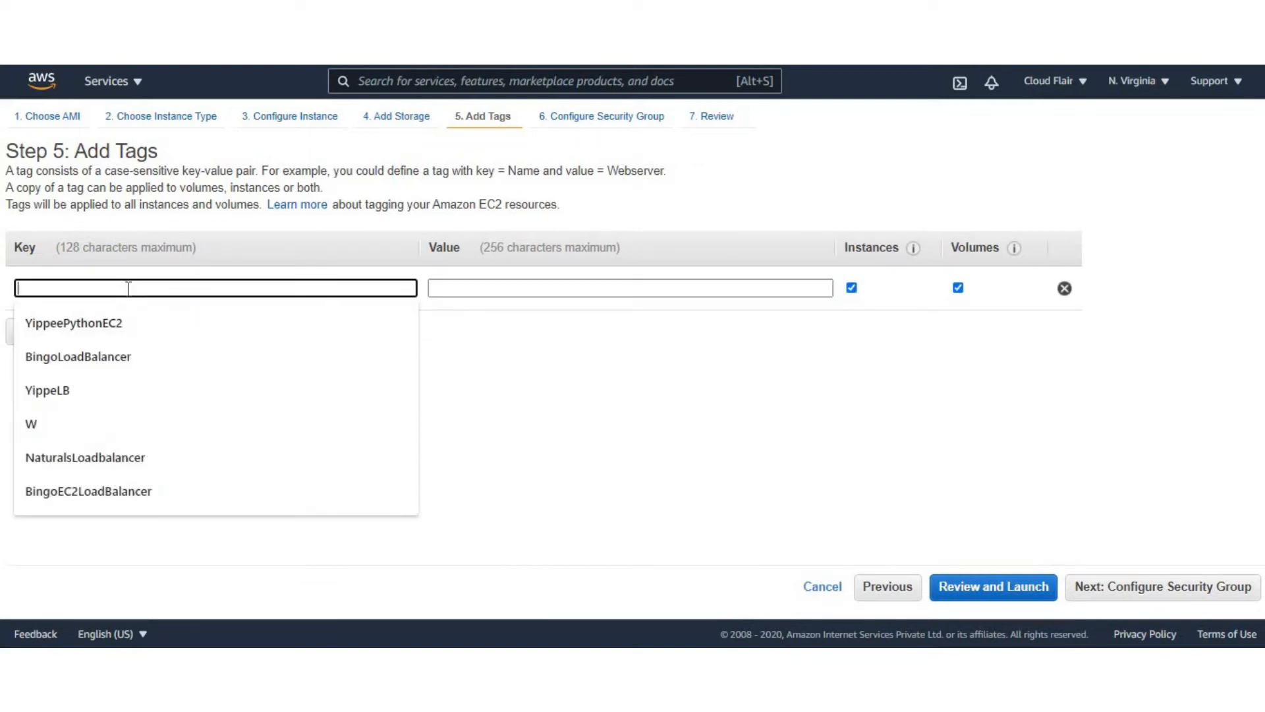
# - Add a tag with key Name and value CloudFlair, and continue to the security group configuration
pyautogui.write('Name')
pyautogui.press('Tab')
pyautogui.write('CloudFlair')
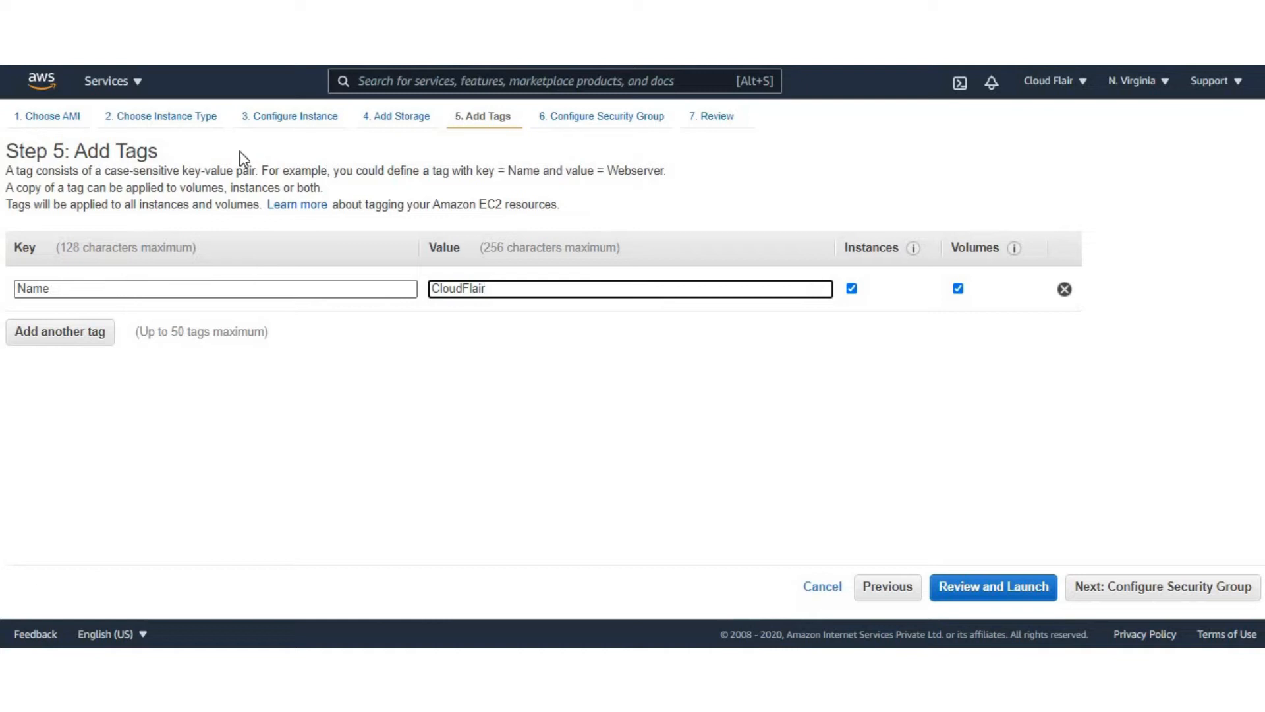
pyautogui.click(1183, 596)
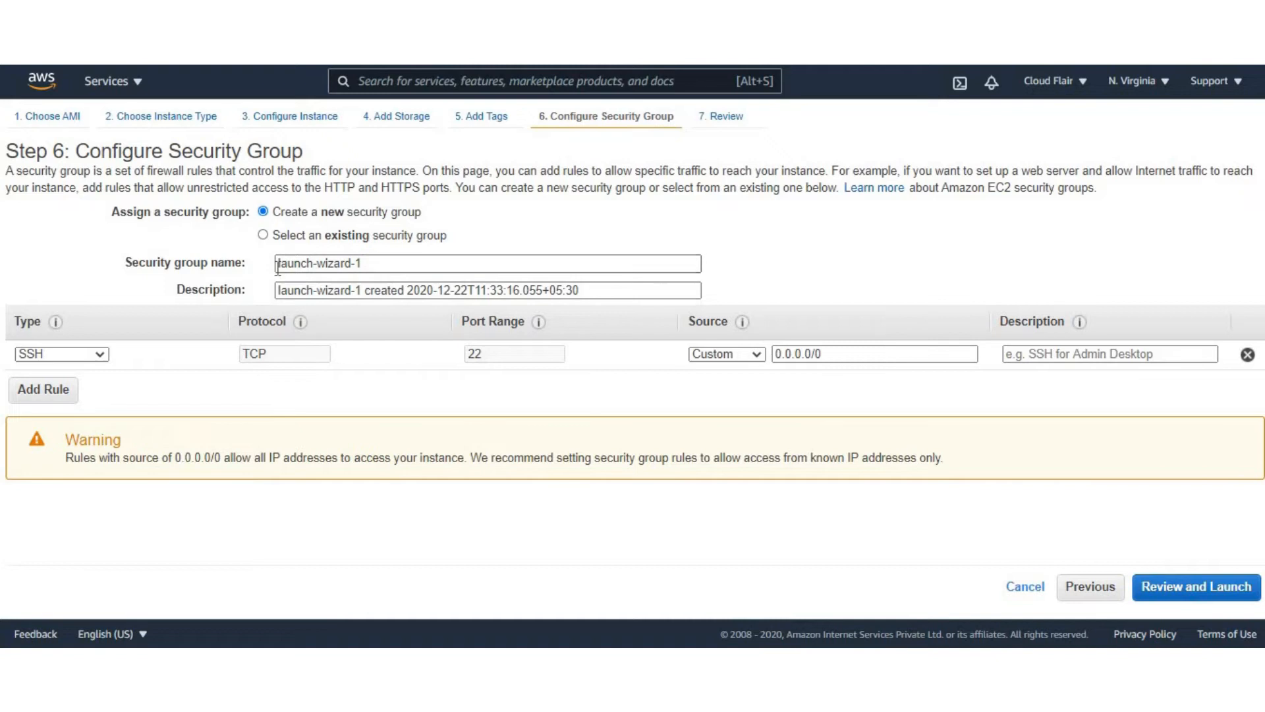
# - Add an HTTP rule for port 80 to the new security group
pyautogui.click(72, 394)
pyautogui.click(77, 389)
pyautogui.click(60, 288)
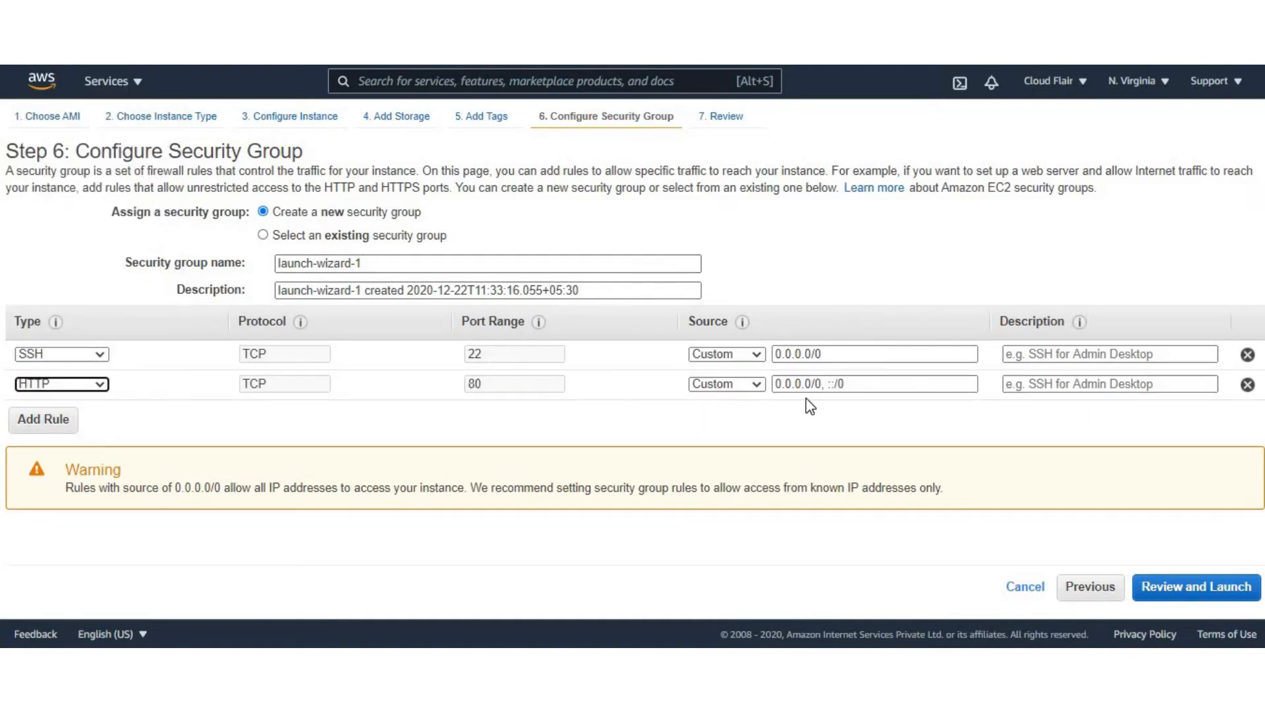
# - Add an HTTPS rule for port 443 to the new security group
pyautogui.click(69, 421)
pyautogui.click(62, 414)
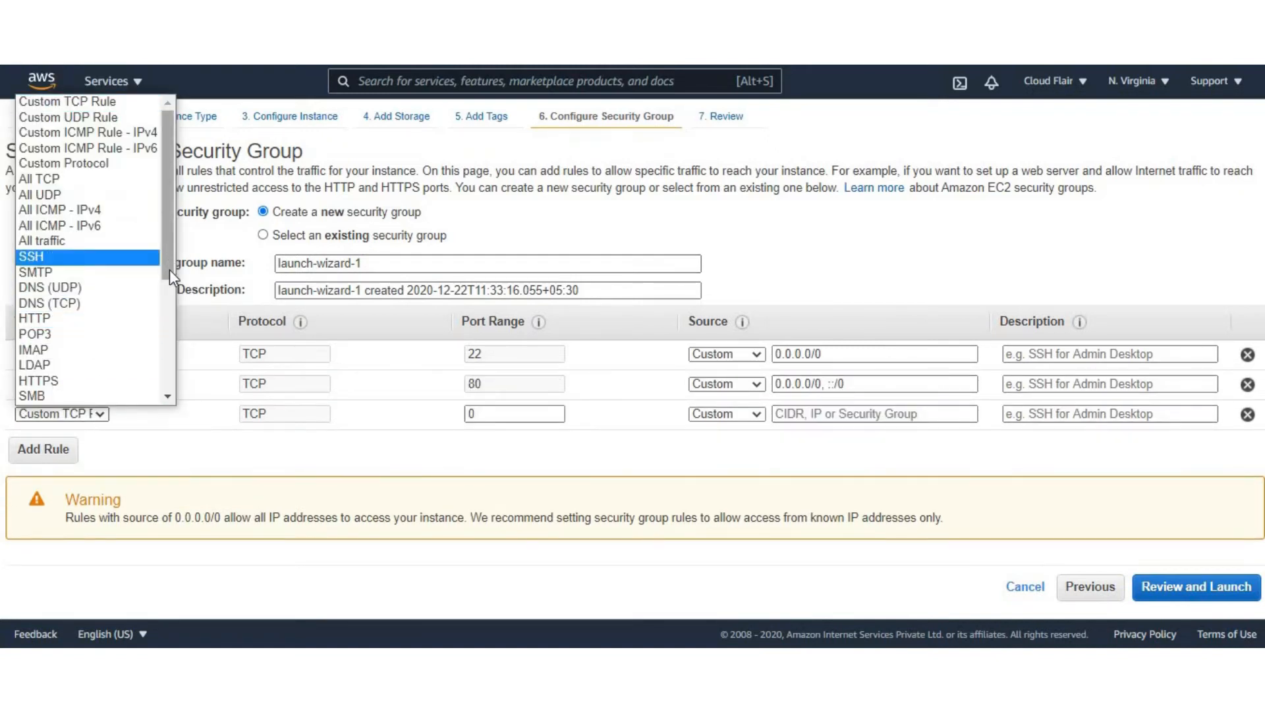
pyautogui.scroll(-3, 169, 270)
pyautogui.moveTo(169, 327)
pyautogui.mouseDown()
pyautogui.moveTo(160, 372)
pyautogui.moveTo(165, 304)
pyautogui.mouseUp()
pyautogui.click(86, 282)
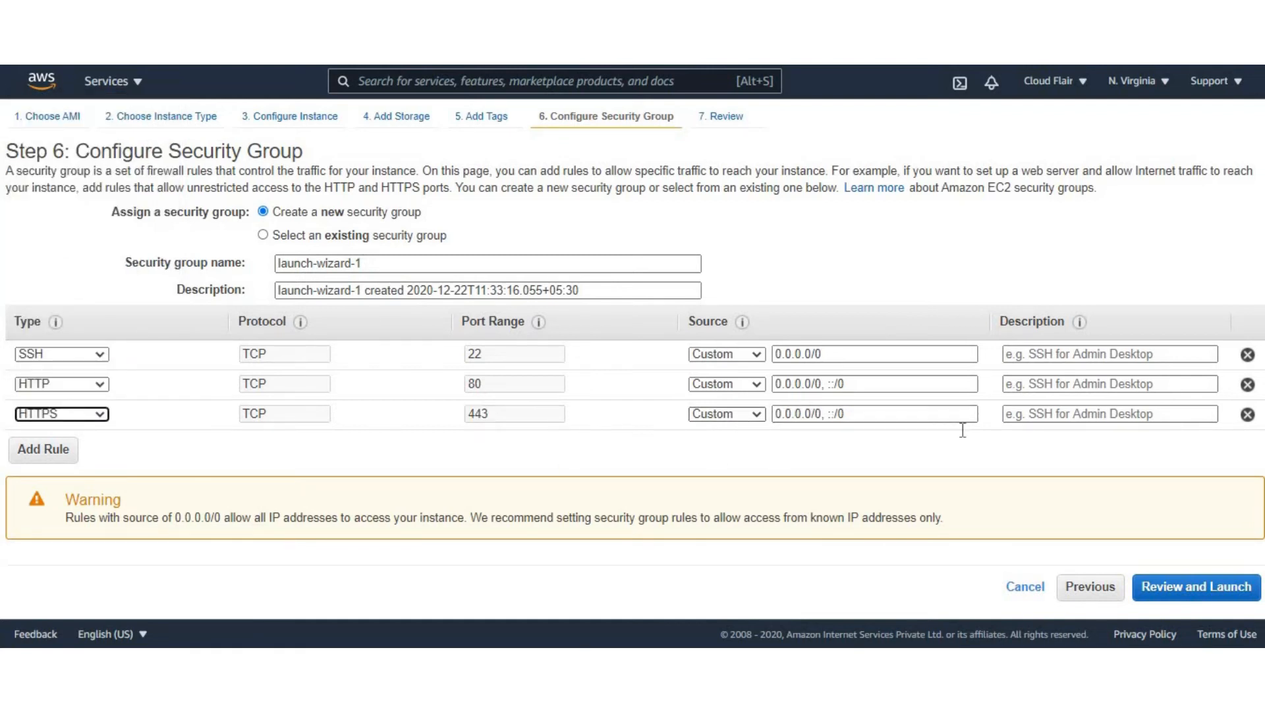
# - Review the AMI, instance type and security group settings, and proceed with the launch to the key pair selection
pyautogui.click(1220, 586)
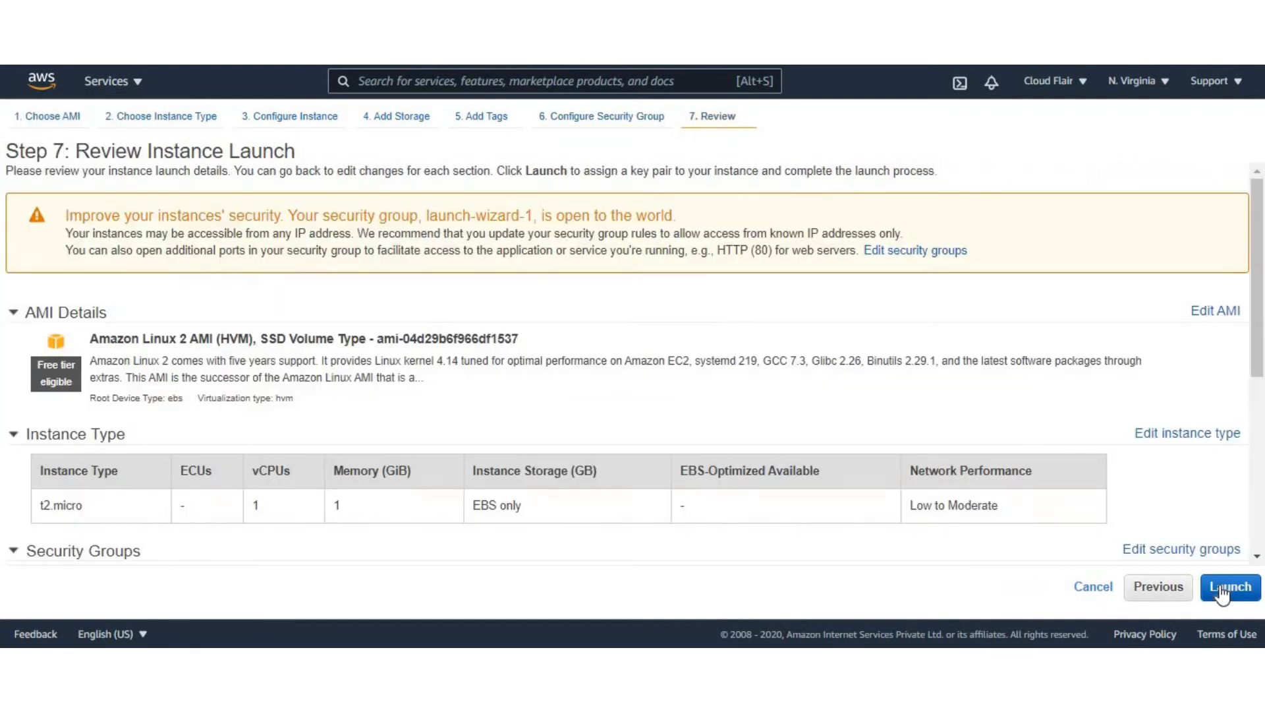
pyautogui.scroll(-2, 709, 417)
pyautogui.scroll(-4, 709, 417)
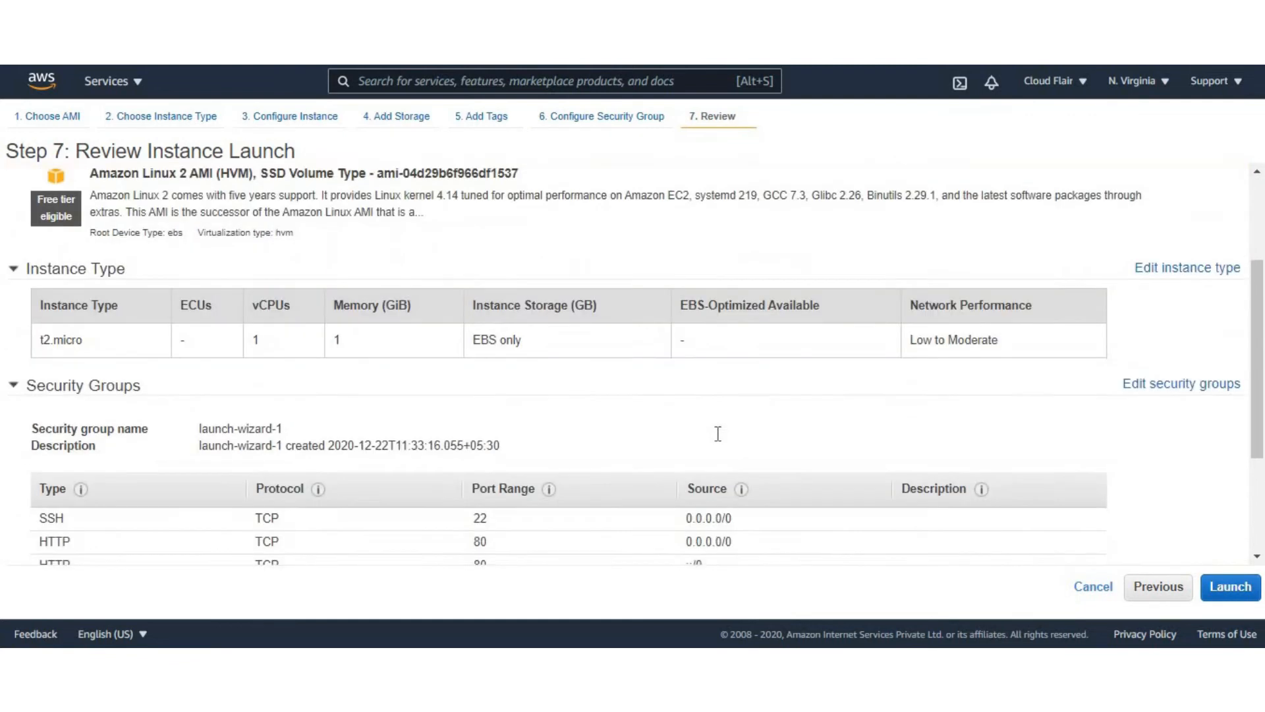
pyautogui.scroll(5, 765, 525)
pyautogui.scroll(-2, 776, 503)
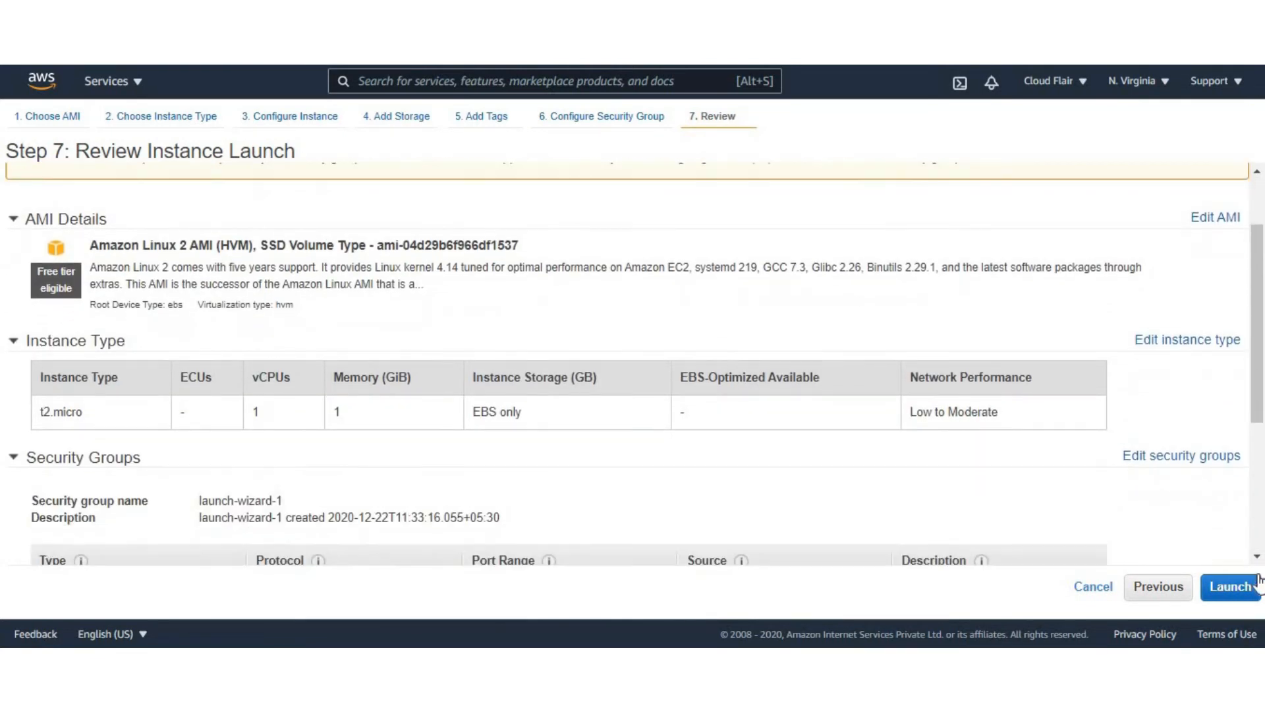
pyautogui.click(1230, 585)
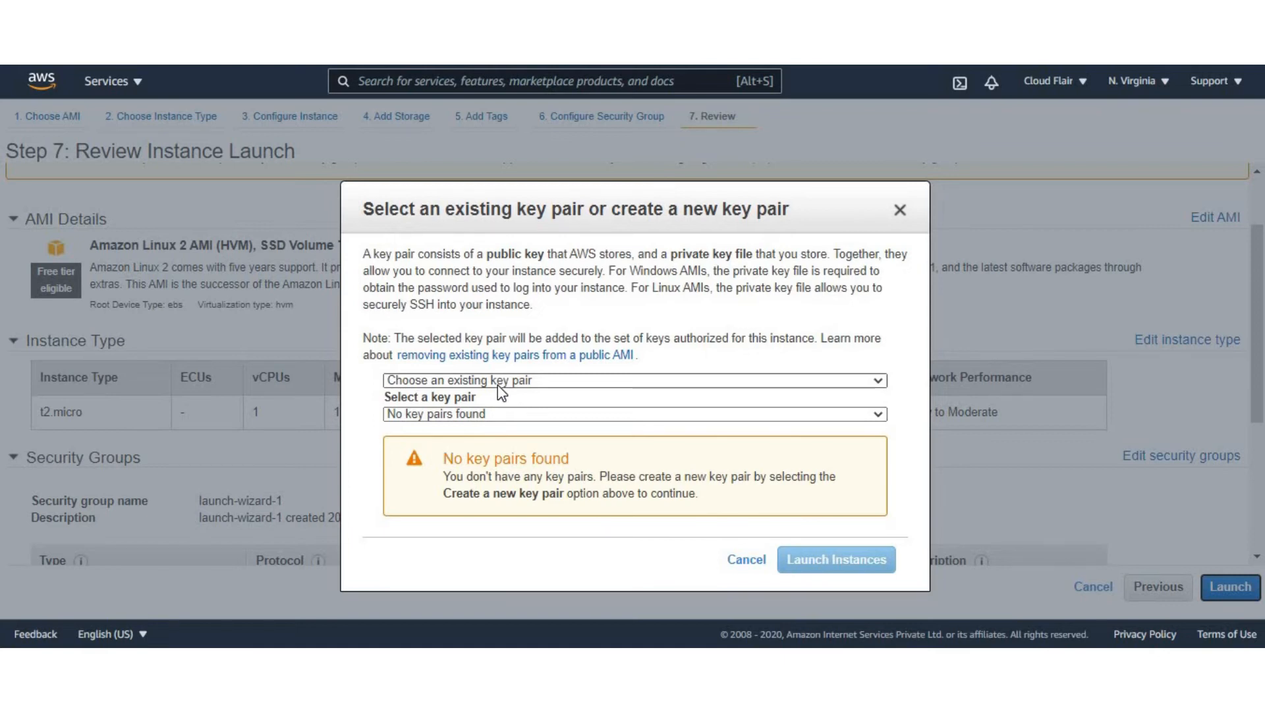
# - Create a new key pair named cloudflair and download its private key file
pyautogui.press('Down')
pyautogui.click(488, 415)
pyautogui.write('cloudflair')
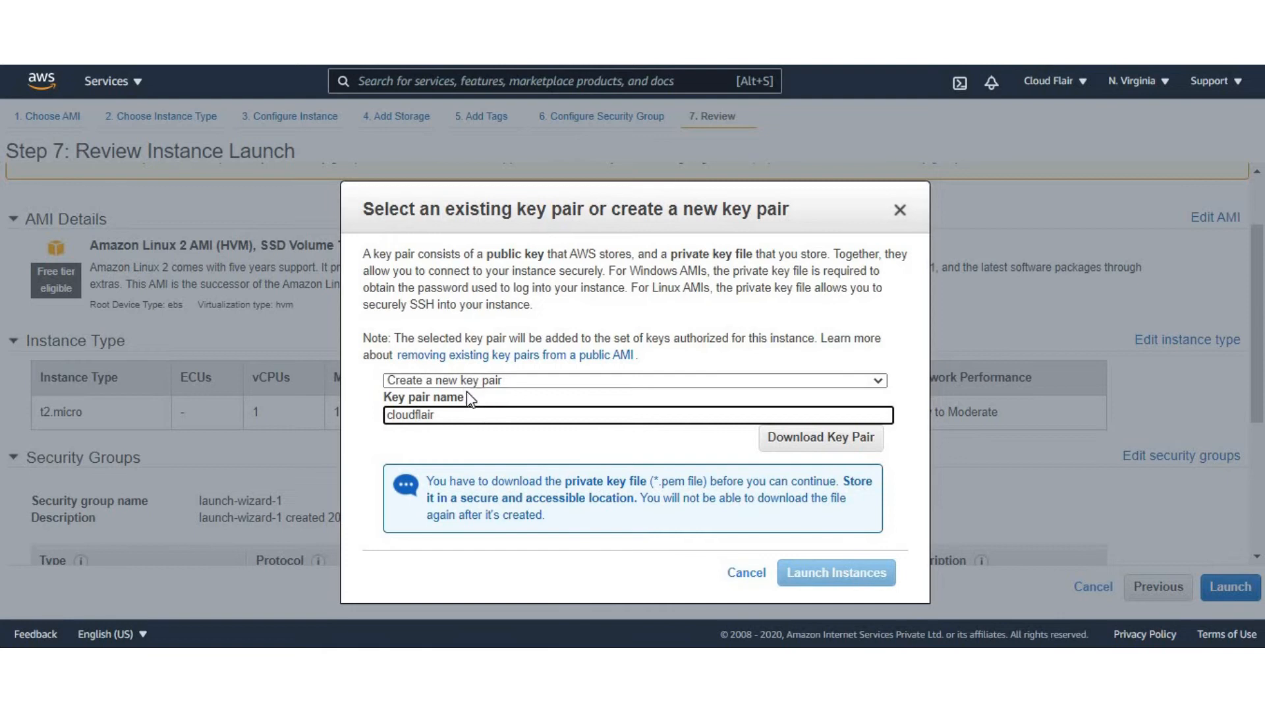
pyautogui.click(837, 445)
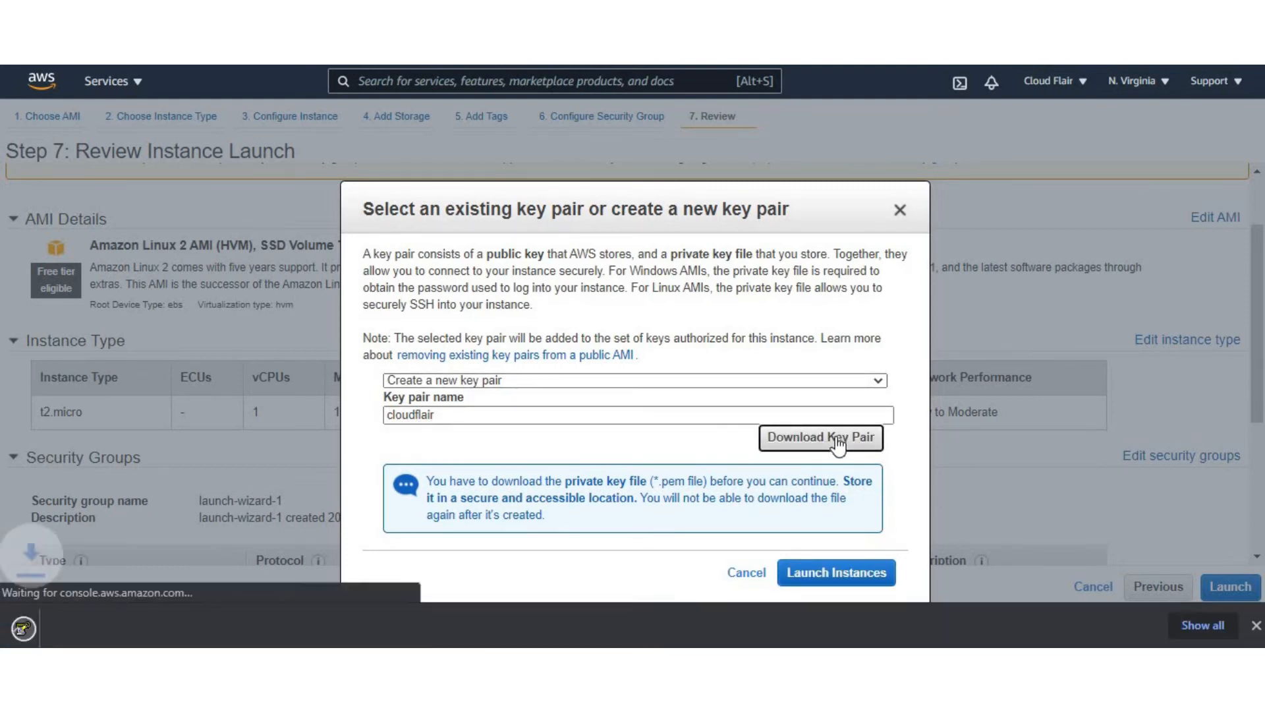
# - Launch the instance with the new key pair and dismiss the browser's download bar
pyautogui.scroll(-1, 755, 448)
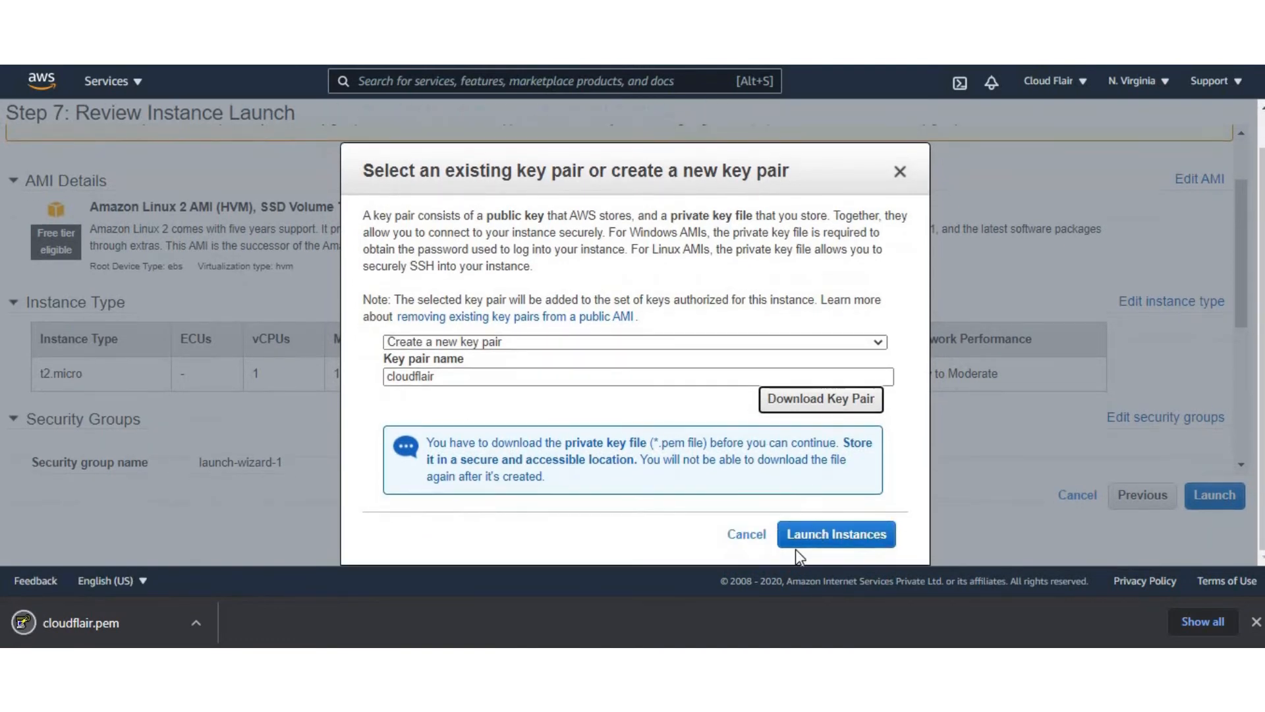
pyautogui.click(848, 536)
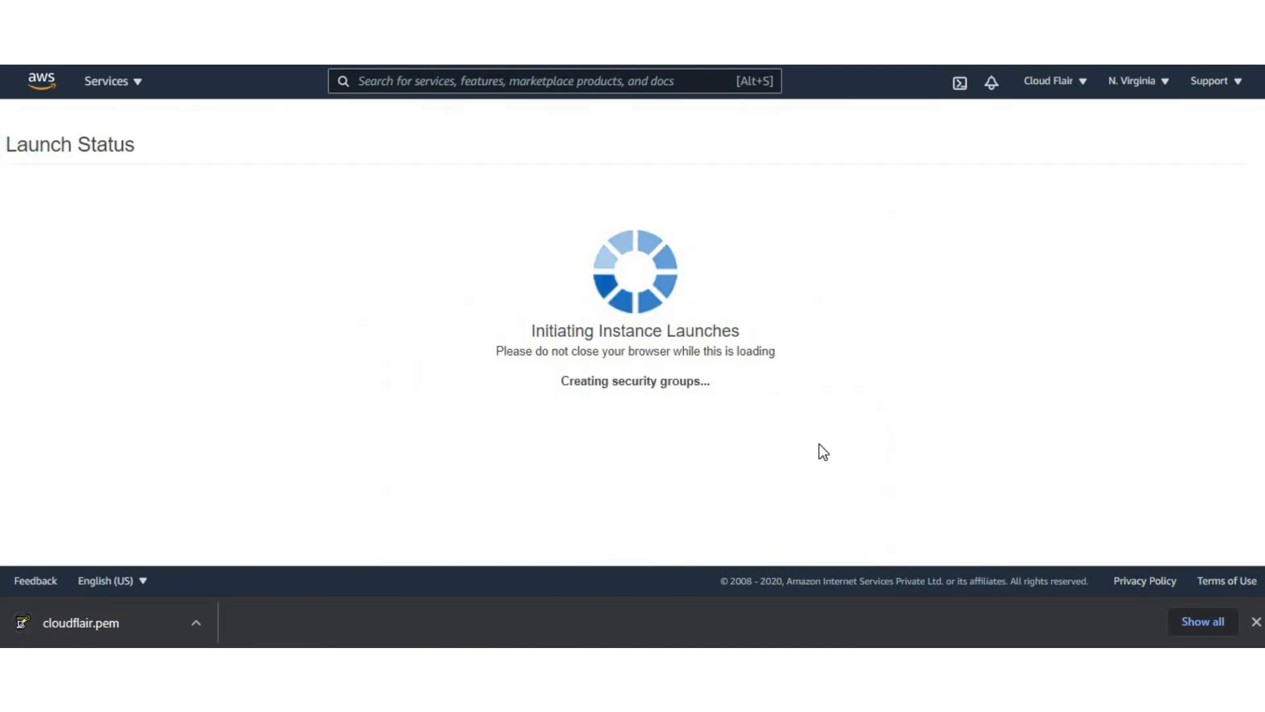
pyautogui.click(1256, 621)
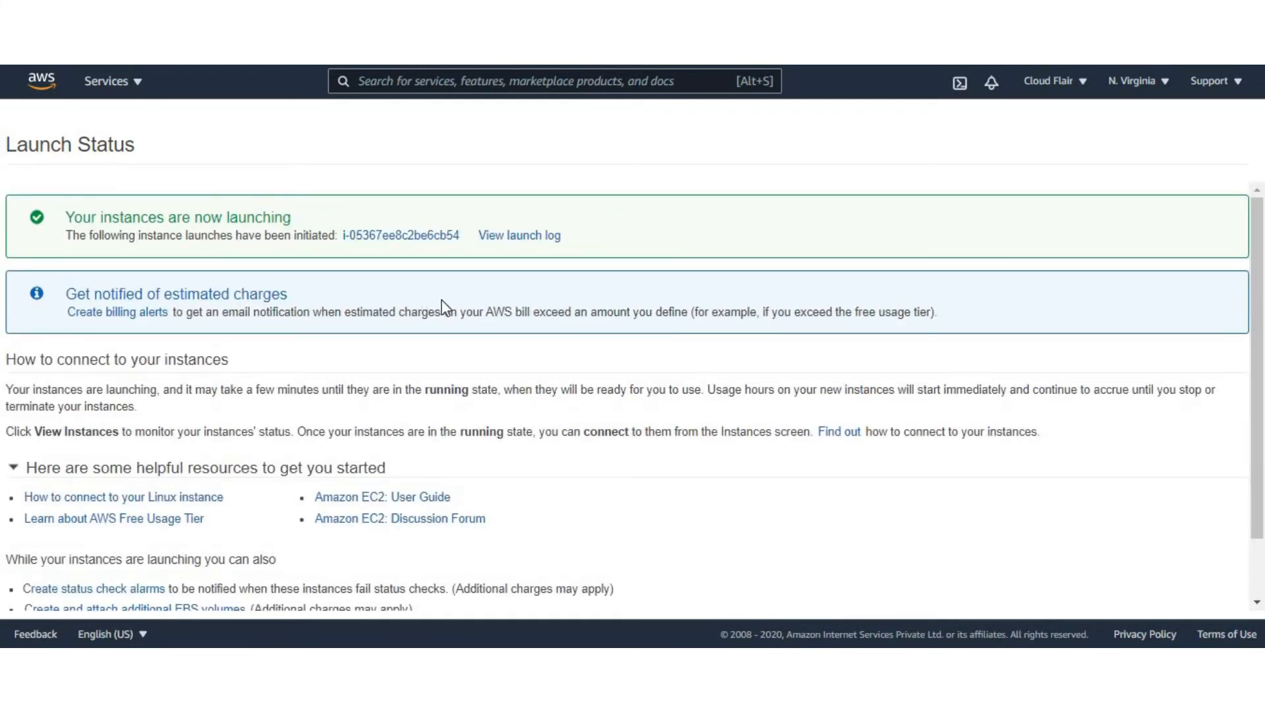
# - Open the EC2 instances list and enlarge the instance details pane to check the CloudFlair instance
pyautogui.scroll(-1, 1071, 529)
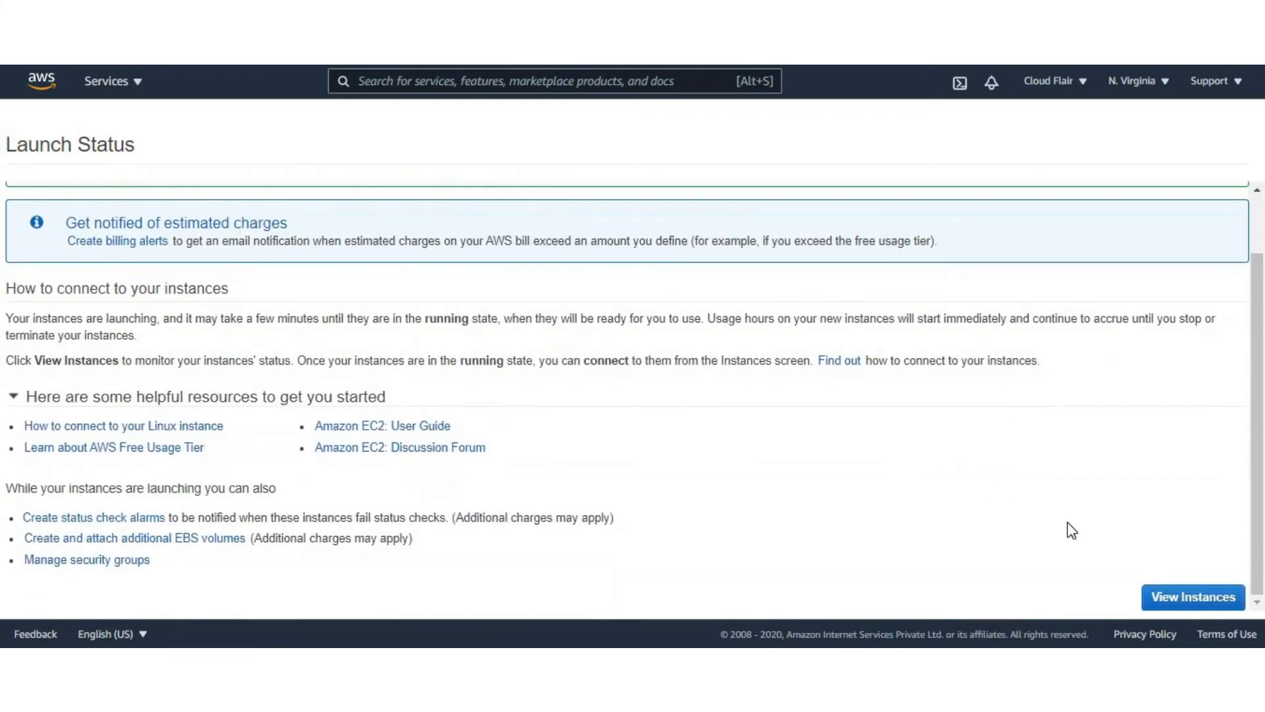
pyautogui.click(1183, 598)
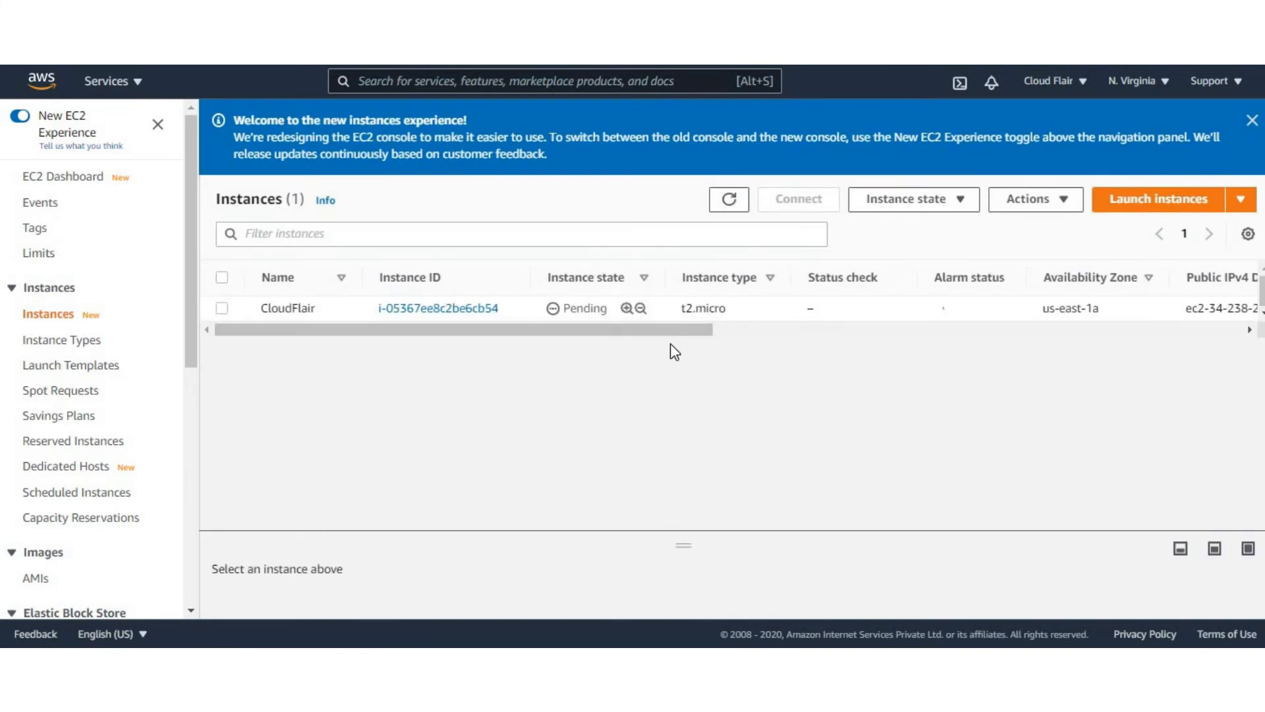
pyautogui.moveTo(683, 546); pyautogui.dragTo(692, 522)
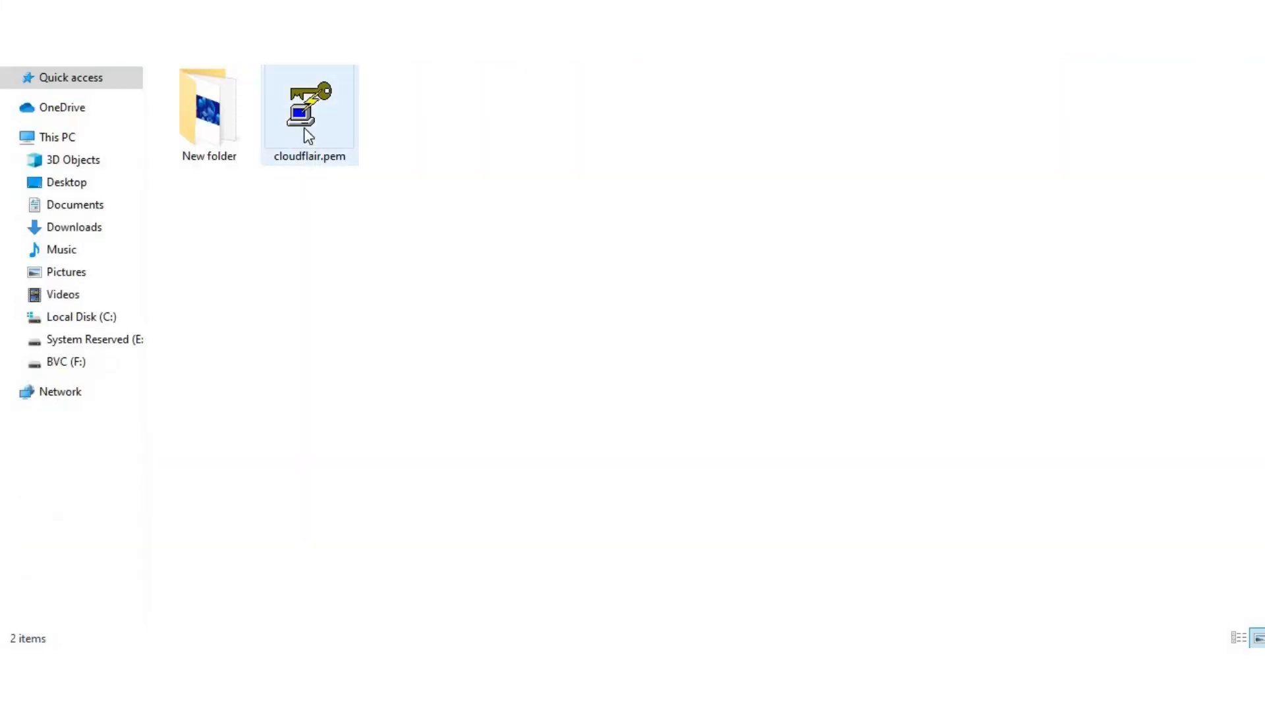
# - Switch to File Explorer, load cloudflair.pem into PuTTY Key Generator and dismiss the import notice
pyautogui.doubleClick(305, 129)
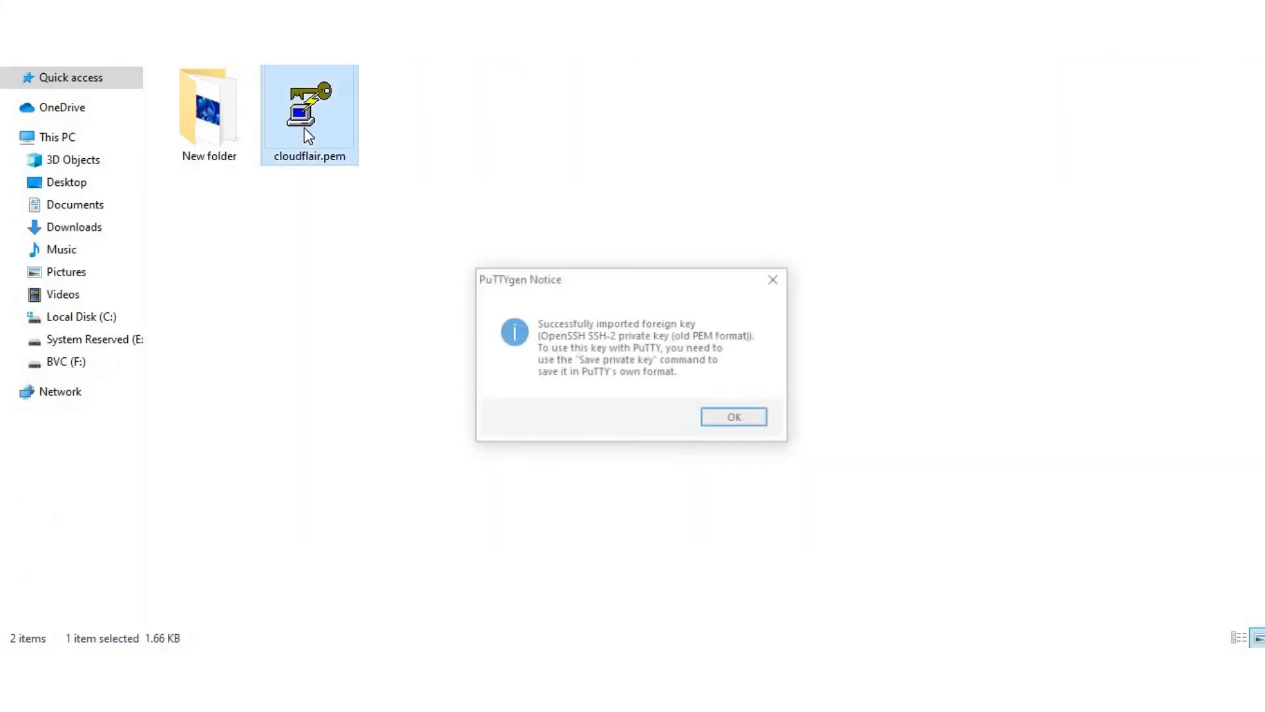
pyautogui.click(732, 419)
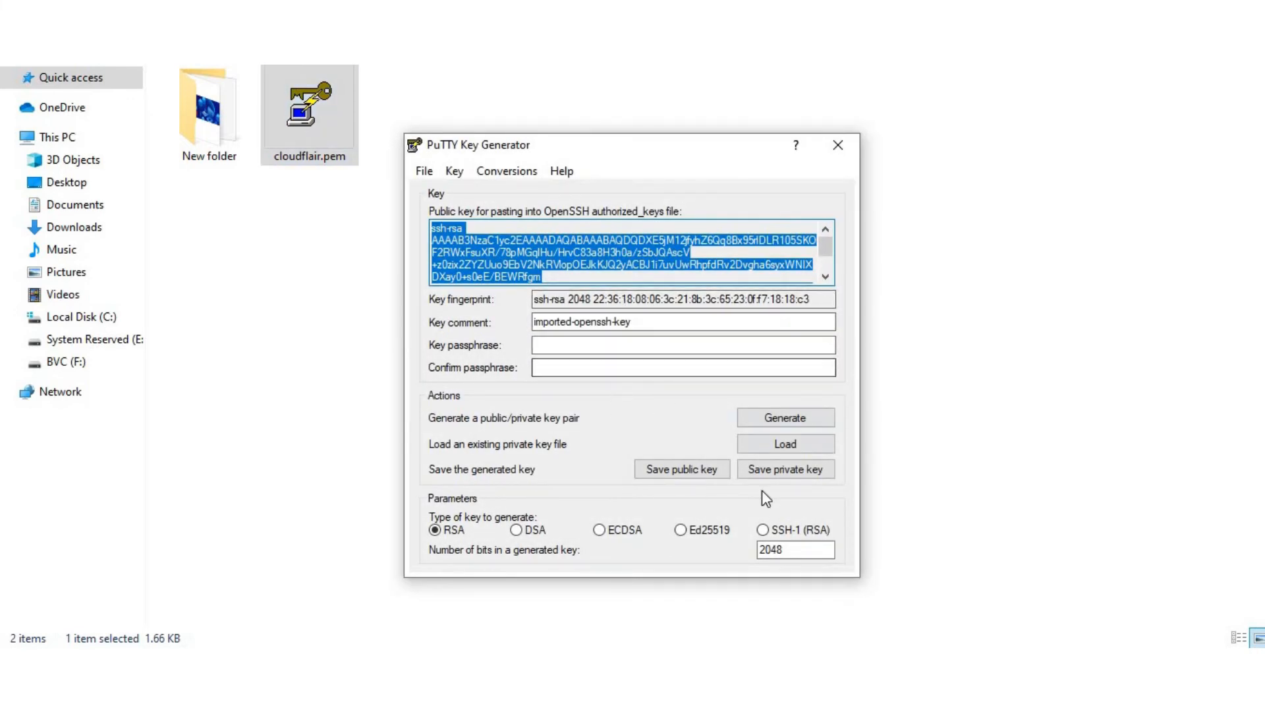
# - Save the private key without a passphrase as cloudflair.ppk in the desktop's Cloudflair folder
pyautogui.click(794, 472)
pyautogui.click(729, 384)
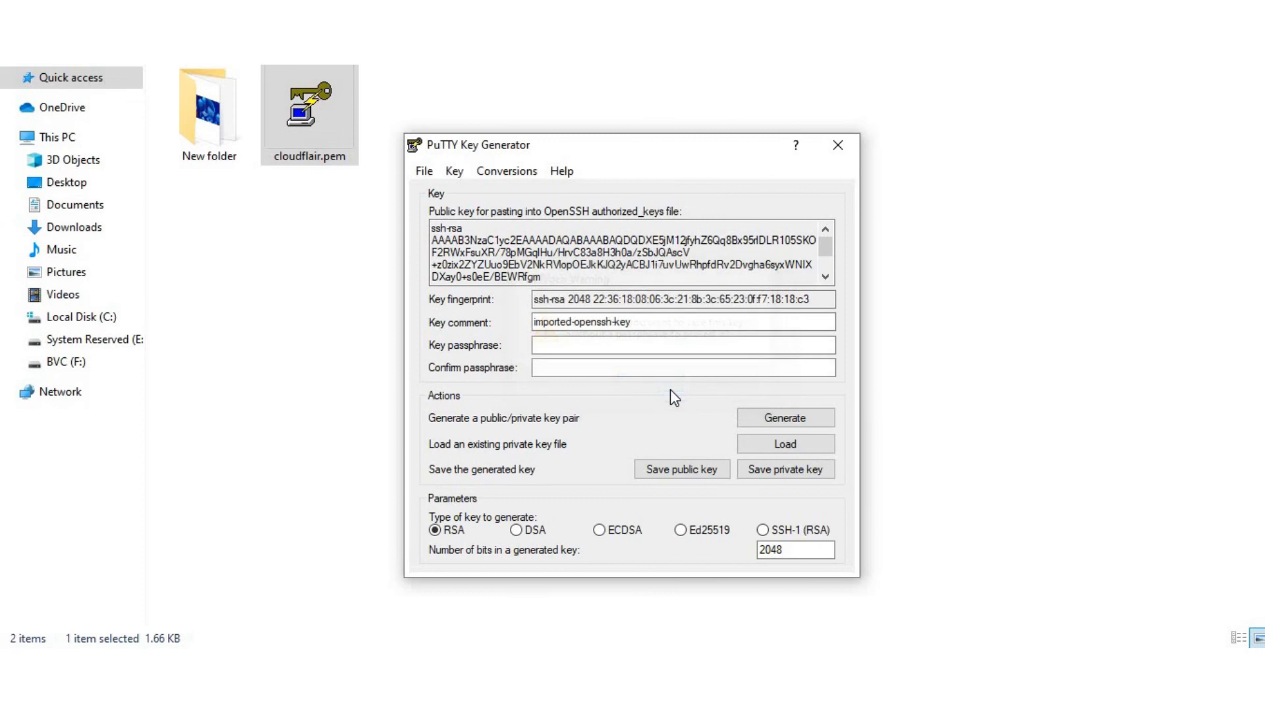
pyautogui.write('cloudflair.ppk')
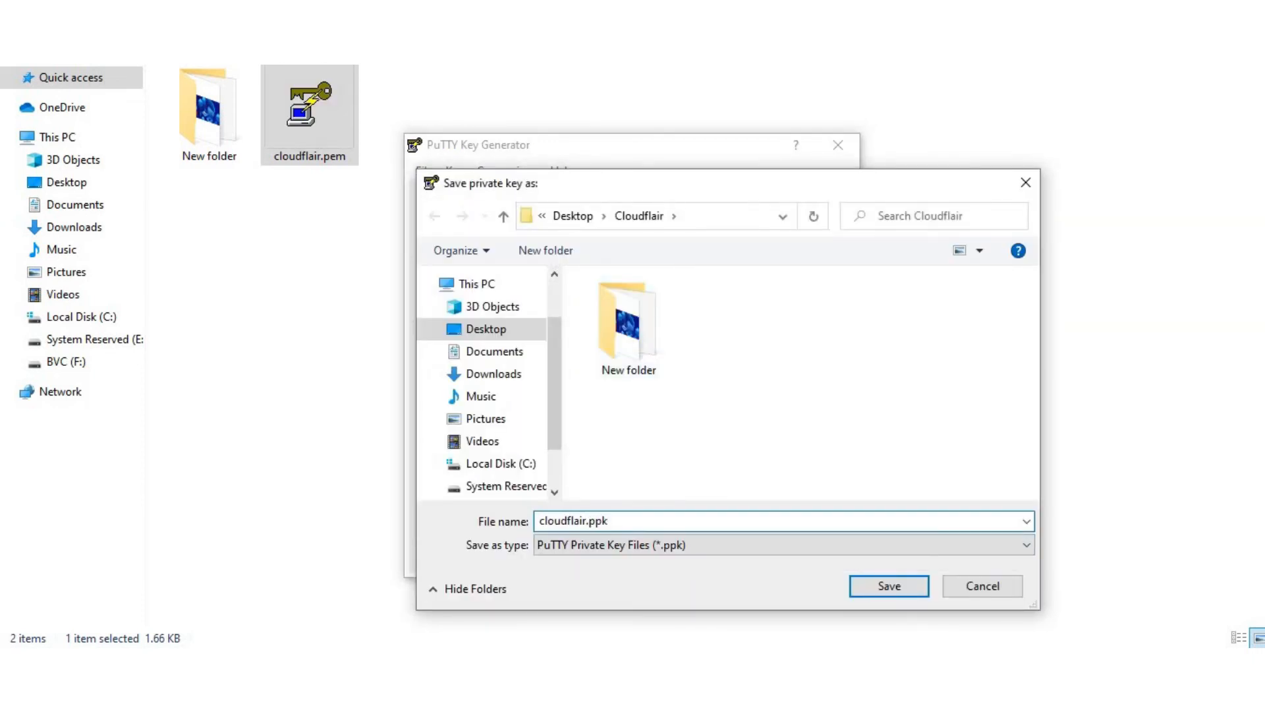
pyautogui.click(904, 596)
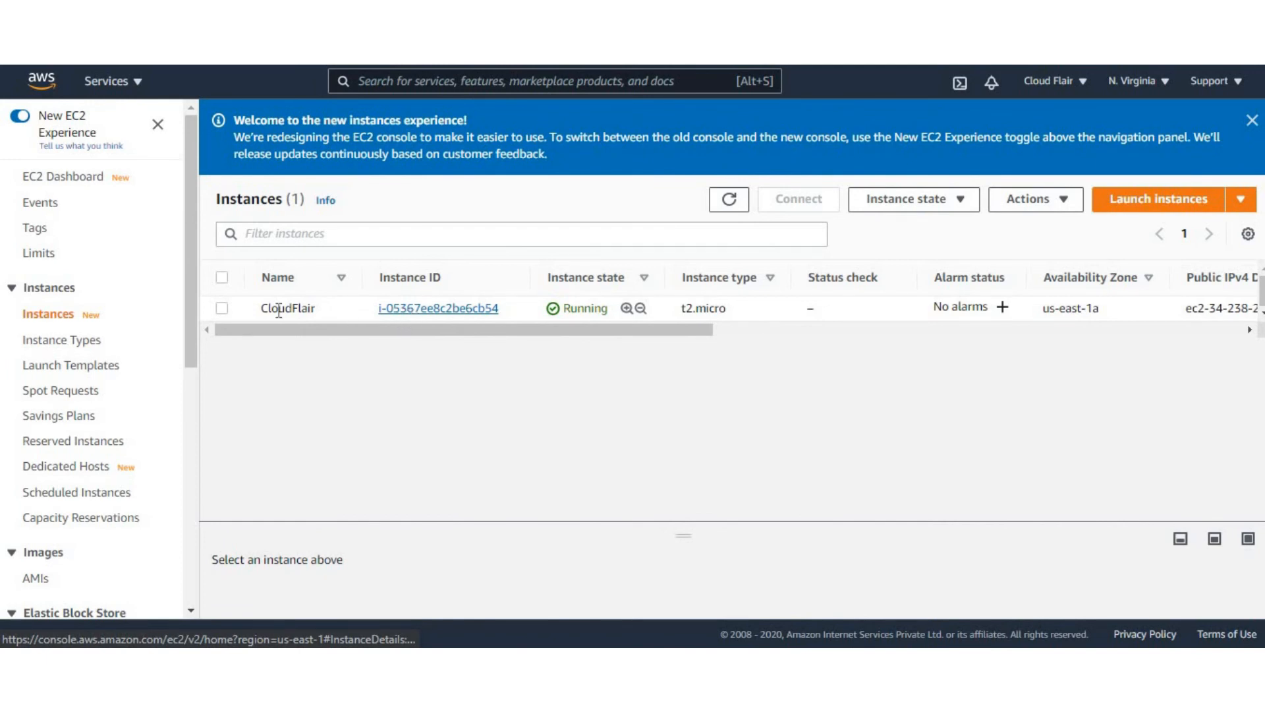
# - Copy the CloudFlair instance's public IPv4 address from the EC2 console and enter it as the host name in PuTTY
pyautogui.click(222, 307)
pyautogui.moveTo(678, 533); pyautogui.dragTo(679, 331)
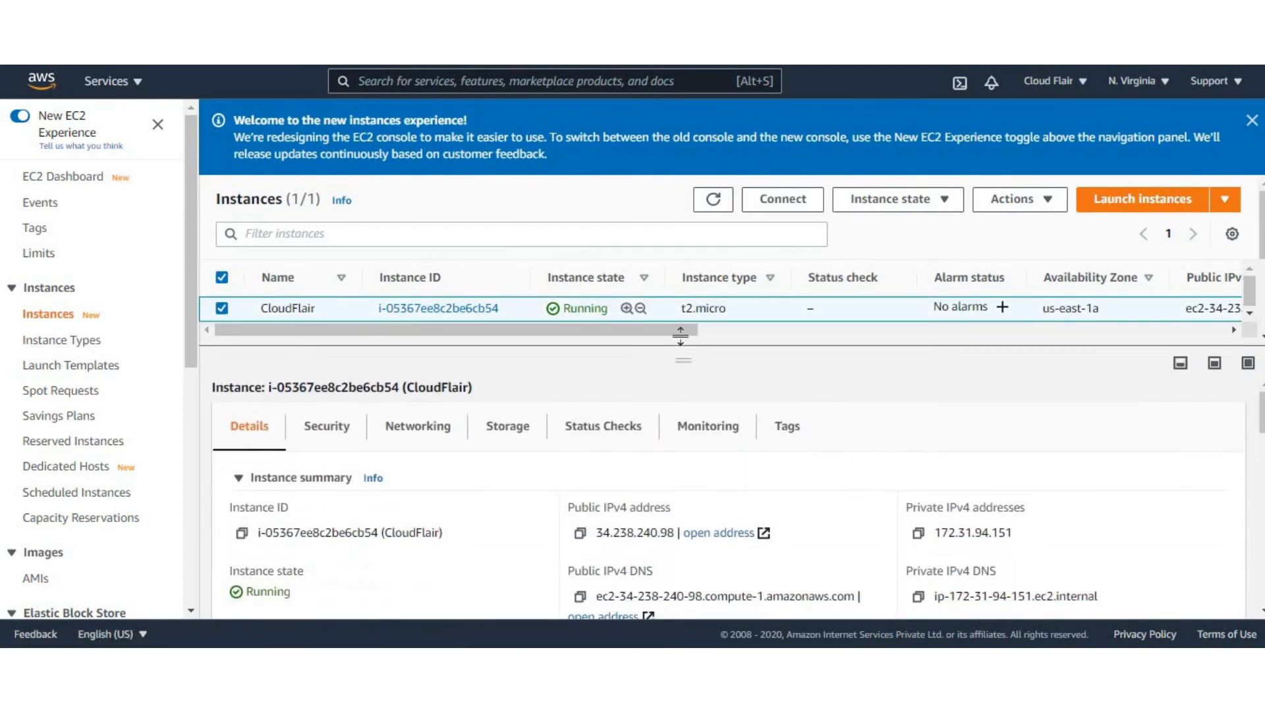
pyautogui.click(580, 514)
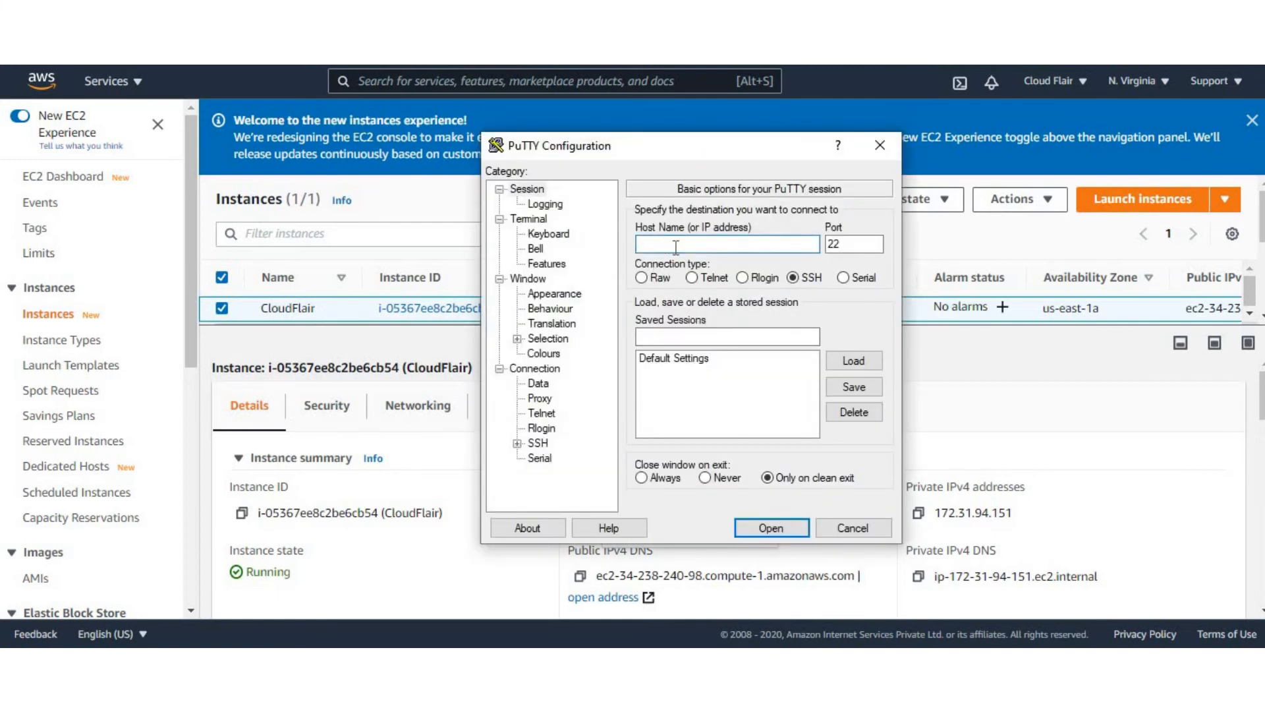
pyautogui.hotkey('ctrl', 'v')
# - Set cloudflair.ppk from the desktop's Cloudflair folder as the private key file for SSH authentication
pyautogui.doubleClick(537, 444)
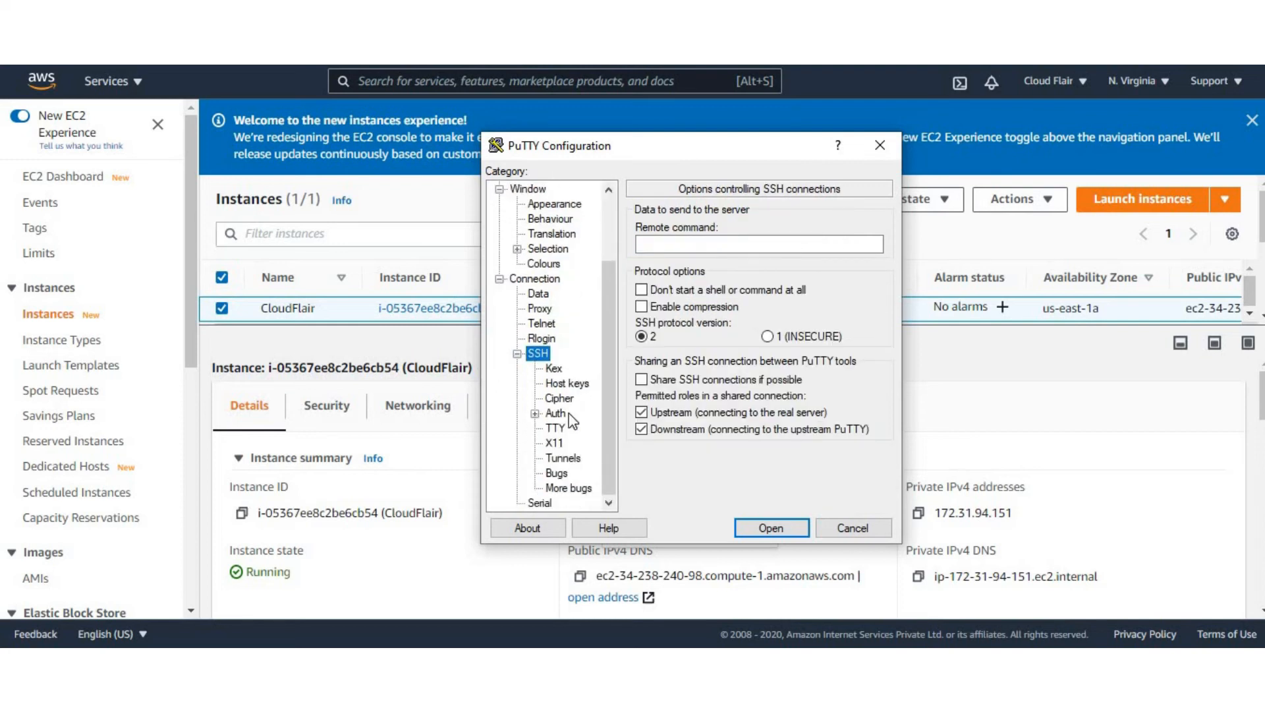
pyautogui.click(555, 413)
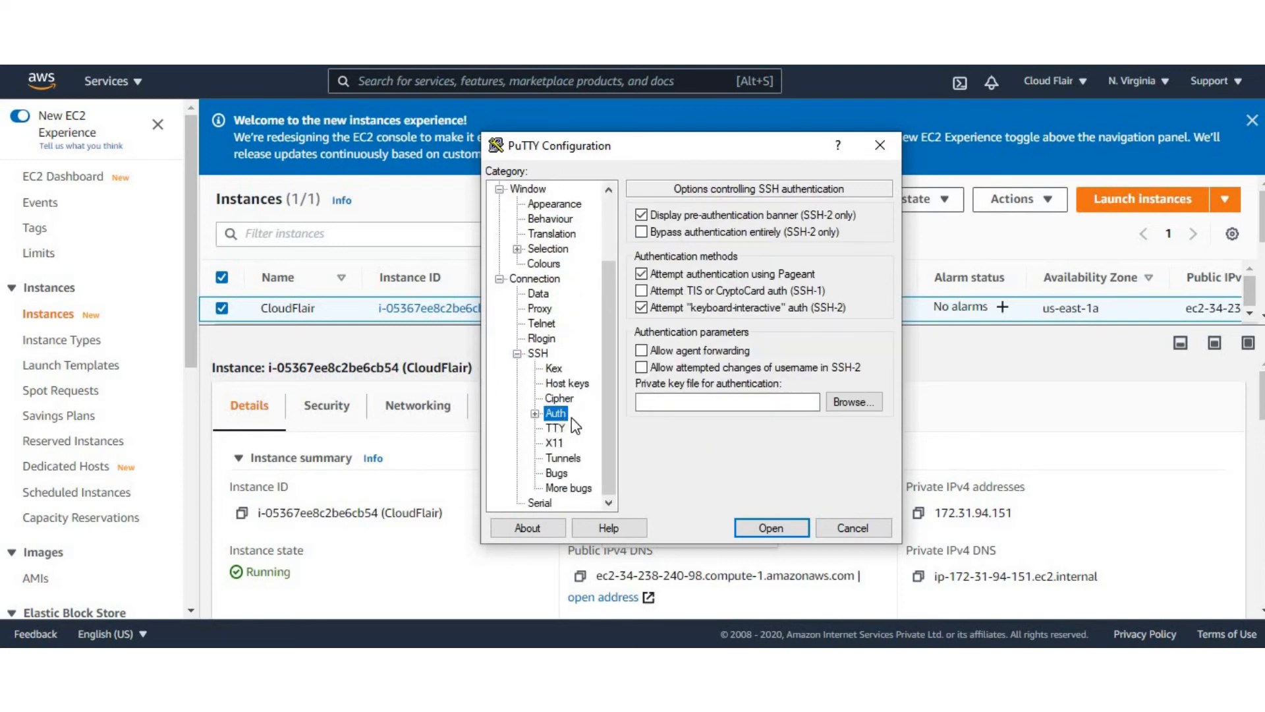
pyautogui.click(853, 401)
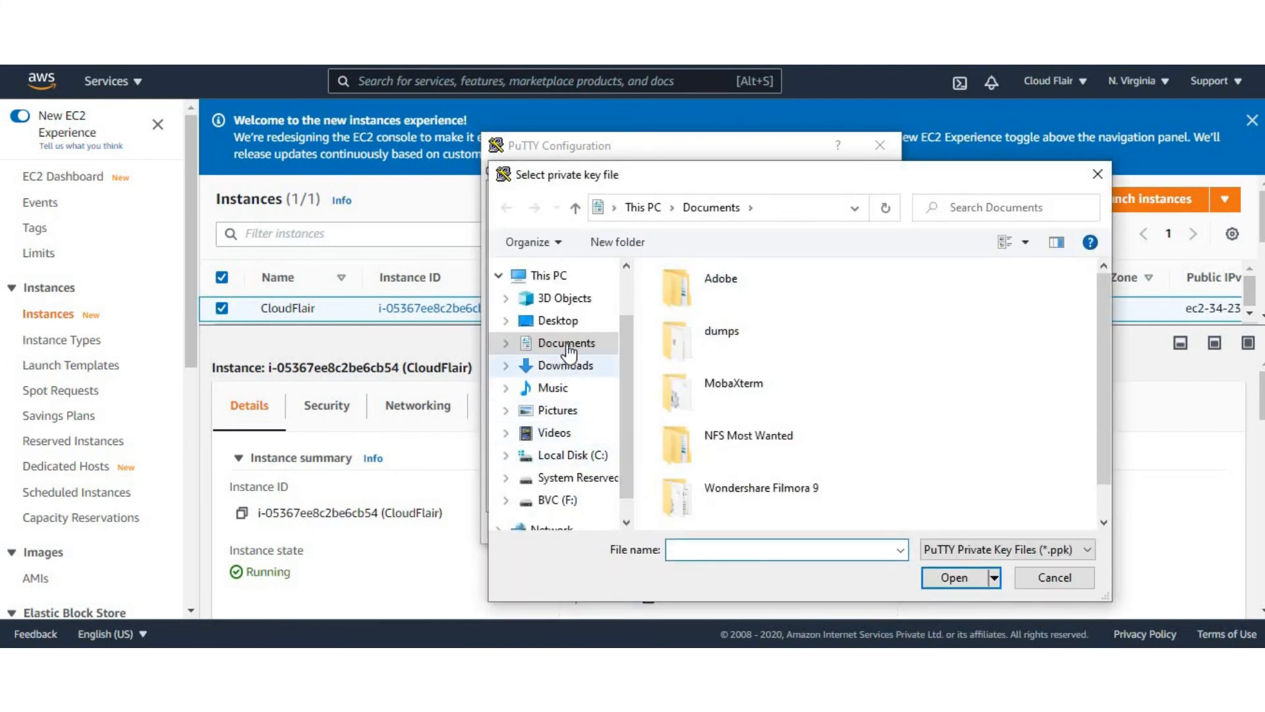
pyautogui.click(558, 320)
pyautogui.doubleClick(692, 292)
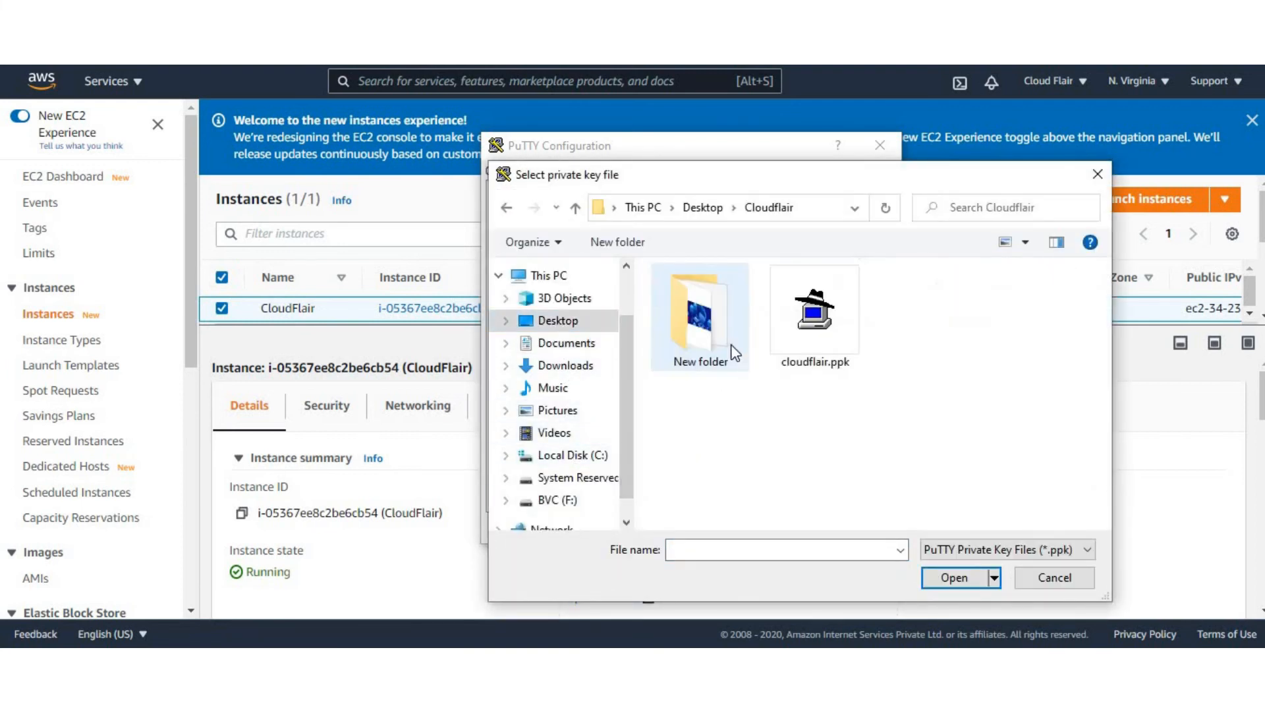
pyautogui.doubleClick(817, 344)
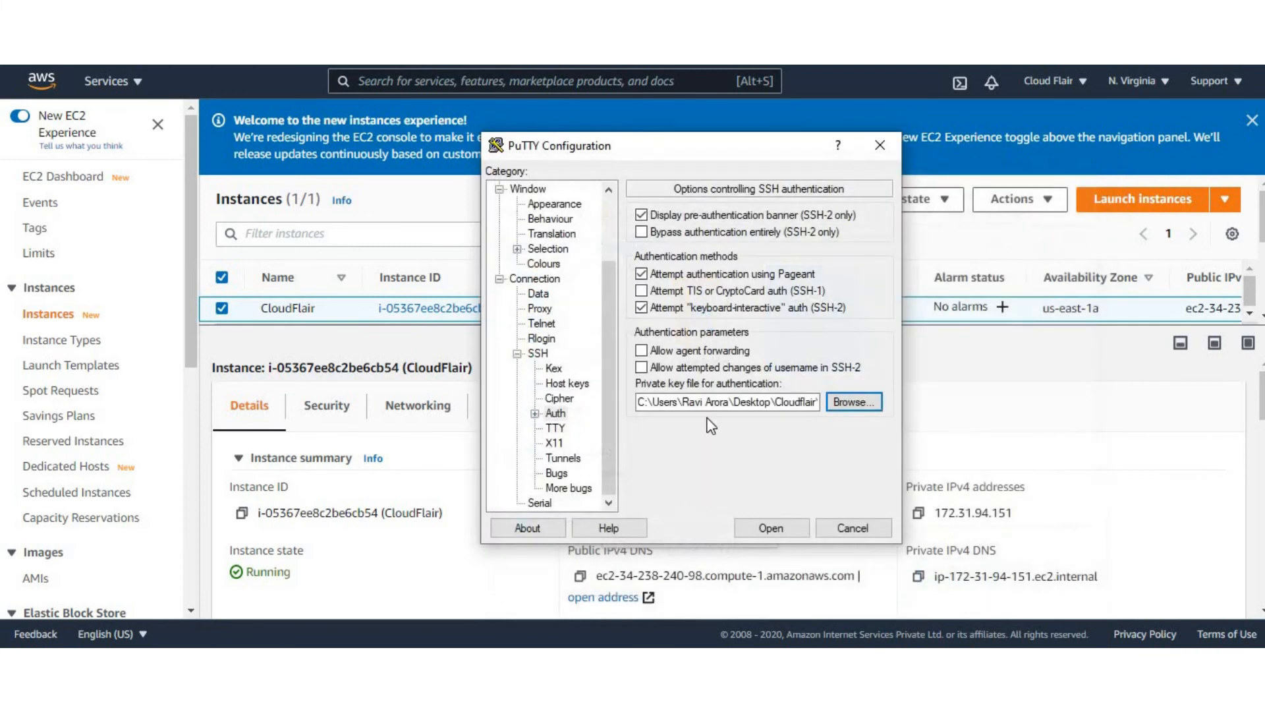
# - Open the SSH session, accept and cache the server's host key, and log in as ec2-user
pyautogui.click(765, 530)
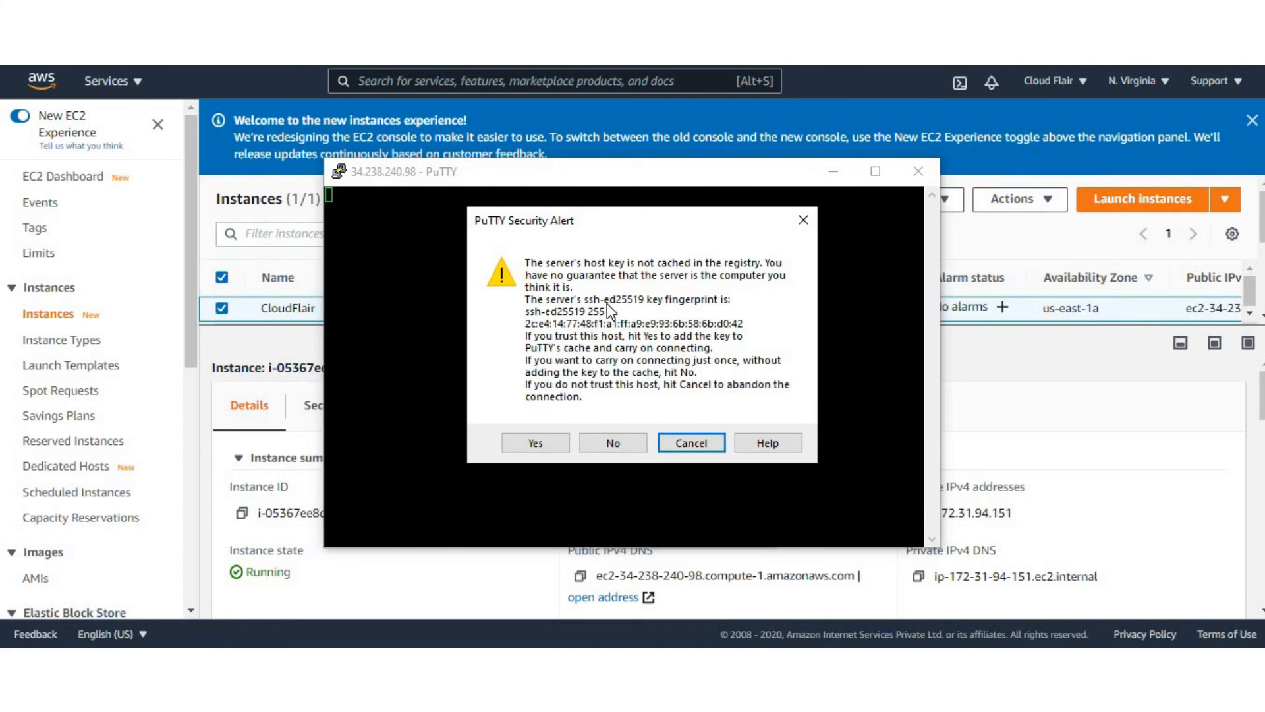
pyautogui.click(534, 443)
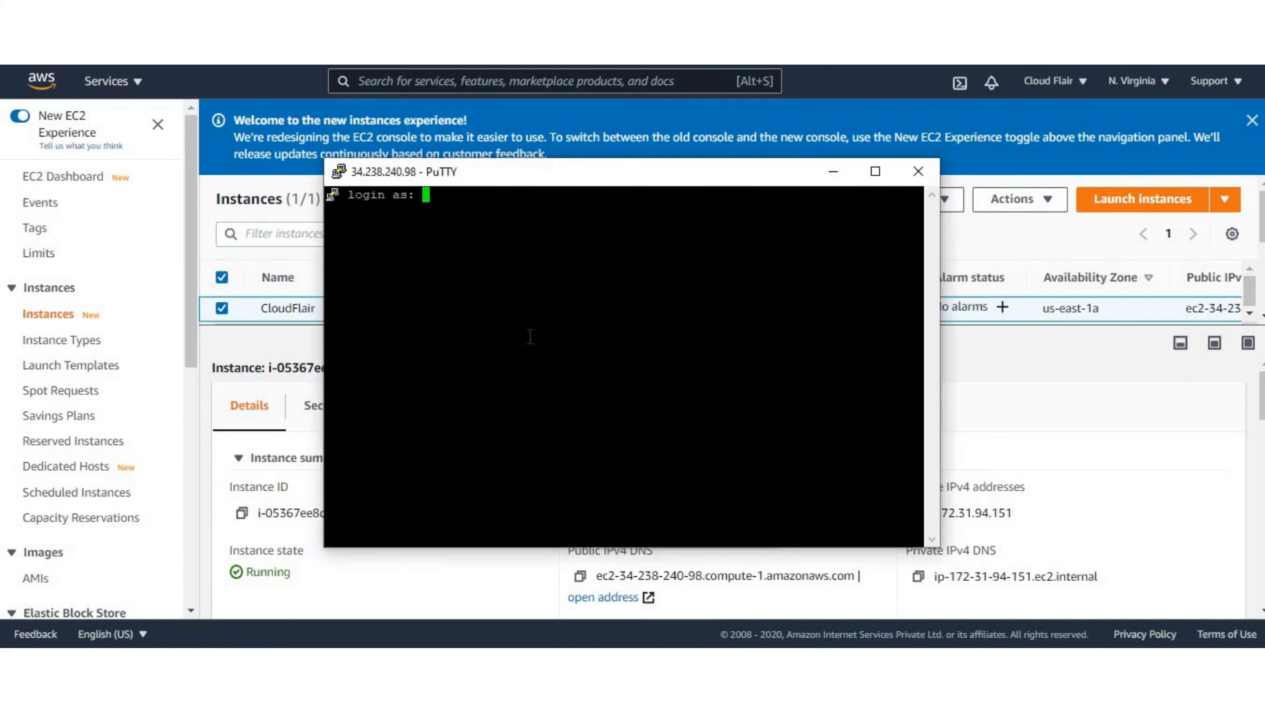
pyautogui.write('ec2-user')
pyautogui.press('Return')
# - Maximize the terminal window and list the home directory's contents with ls
pyautogui.click(875, 171)
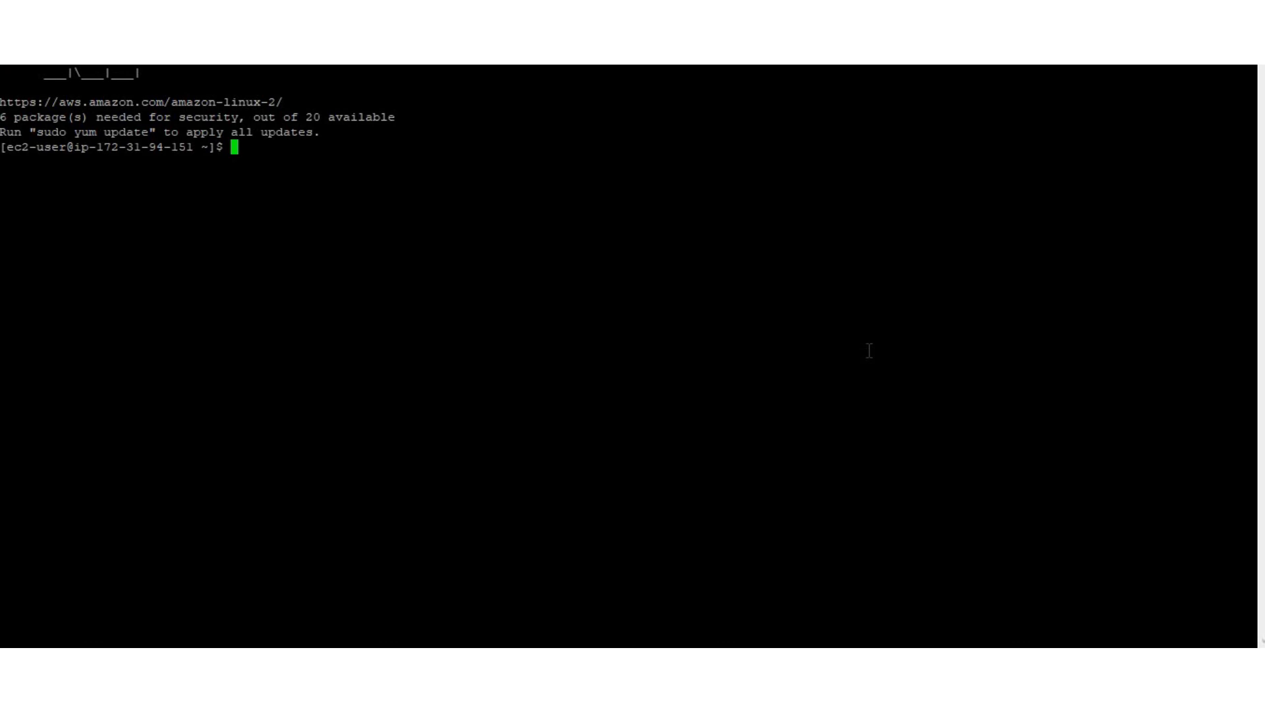
pyautogui.write('ls')
pyautogui.press('Return')
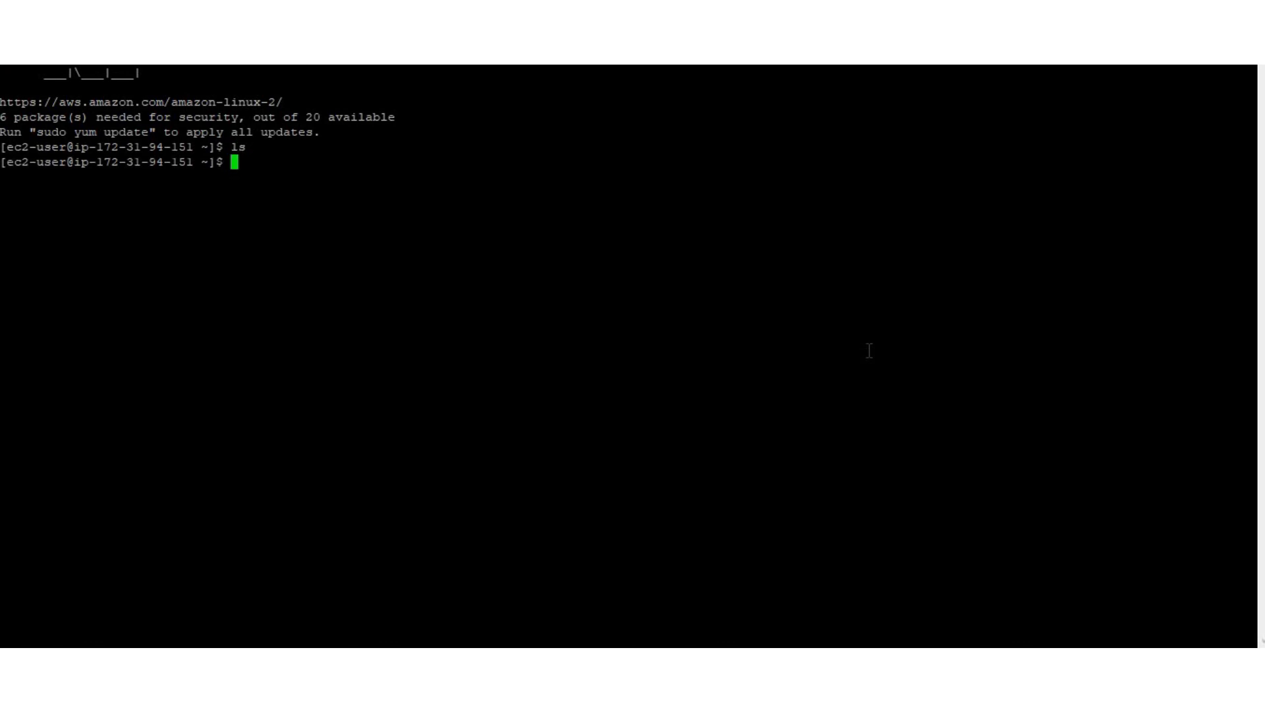